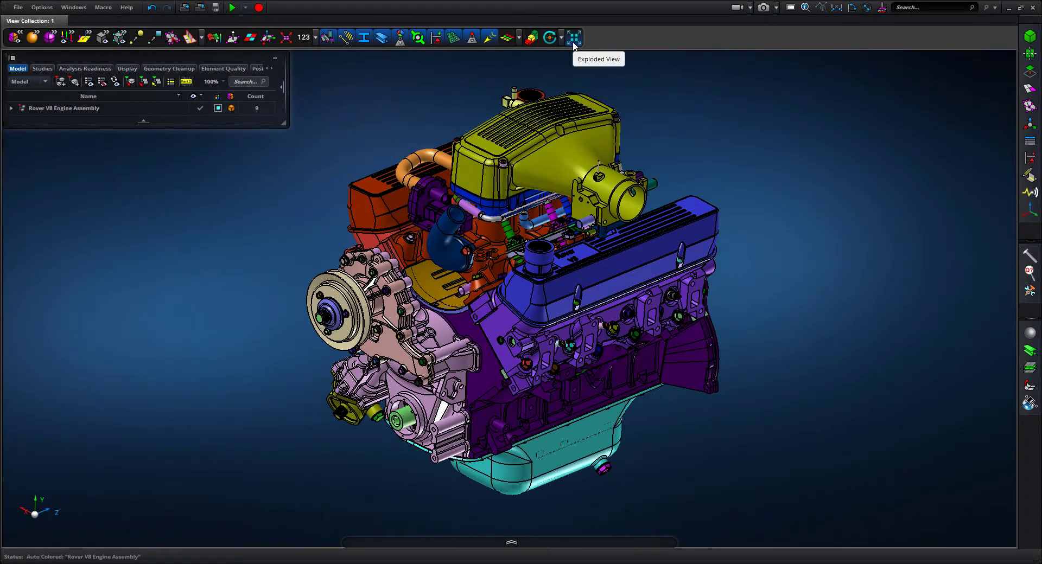
Explode the engine assembly with the model tree collapsed, separating piston, pin and connecting rod
{"action": "left_click", "coordinate": [574, 38]}
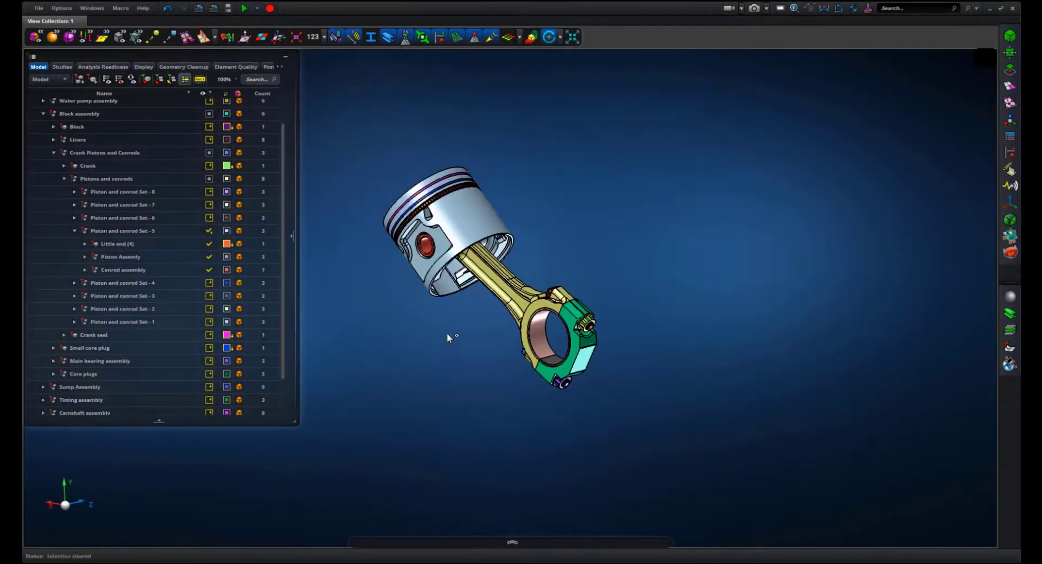
{"action": "left_click", "coordinate": [285, 56]}
{"action": "left_click", "coordinate": [571, 42]}
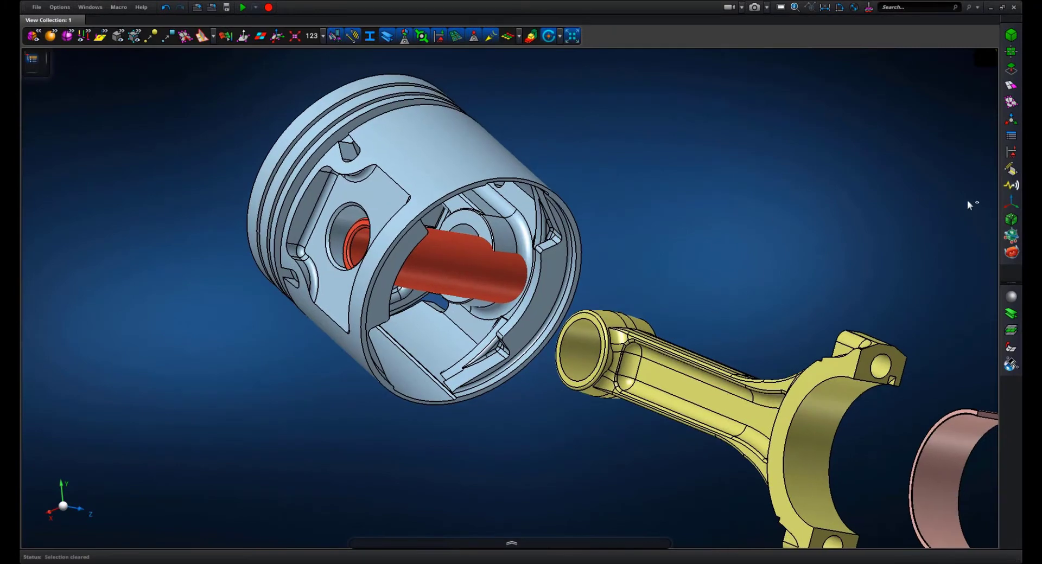
Create a joint with the piston pin as 1st end and the rod small end as 2nd
{"action": "left_click", "coordinate": [1010, 169]}
{"action": "left_click", "coordinate": [969, 135]}
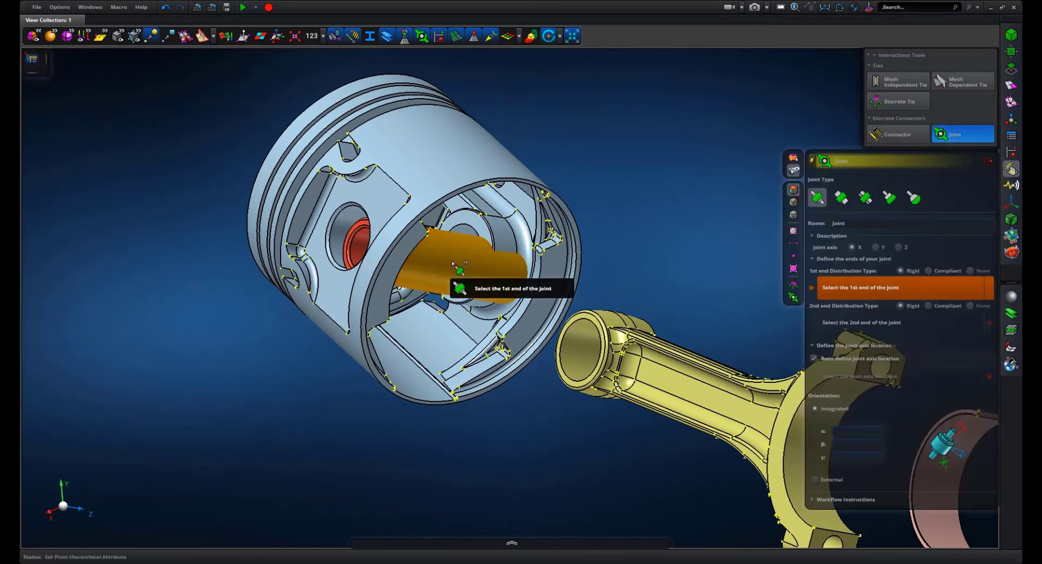
{"action": "left_click", "coordinate": [499, 263]}
{"action": "left_click", "coordinate": [575, 340]}
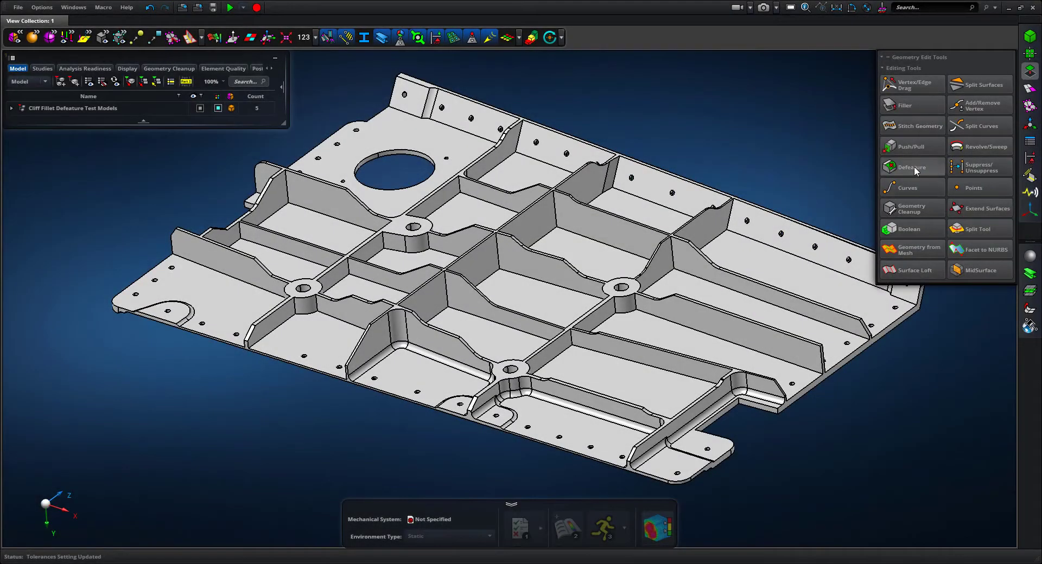
{"action": "left_click", "coordinate": [912, 168]}
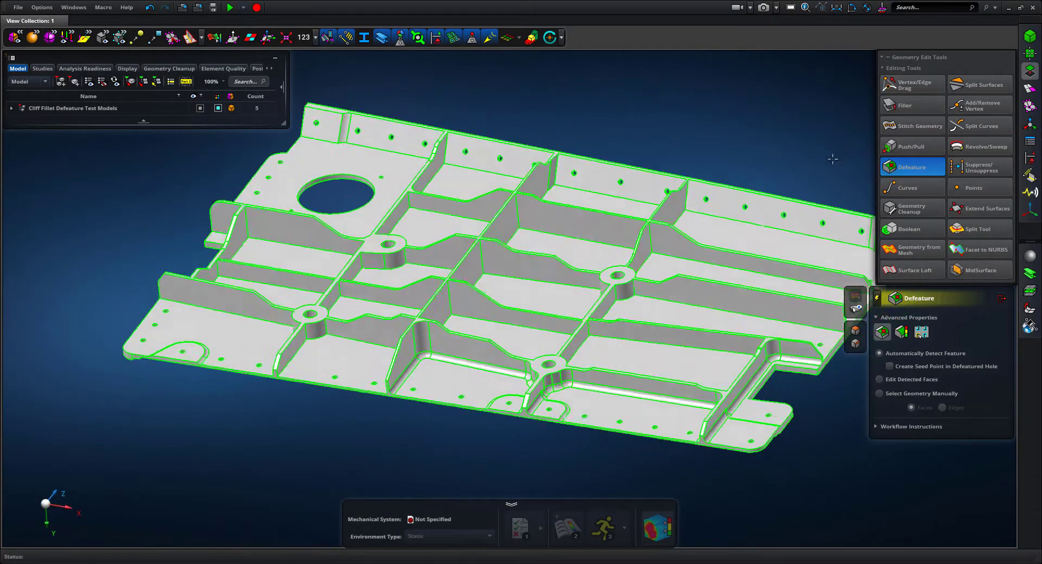
{"action": "scroll", "coordinate": [809, 408], "scroll_direction": "up", "scroll_amount": 8}
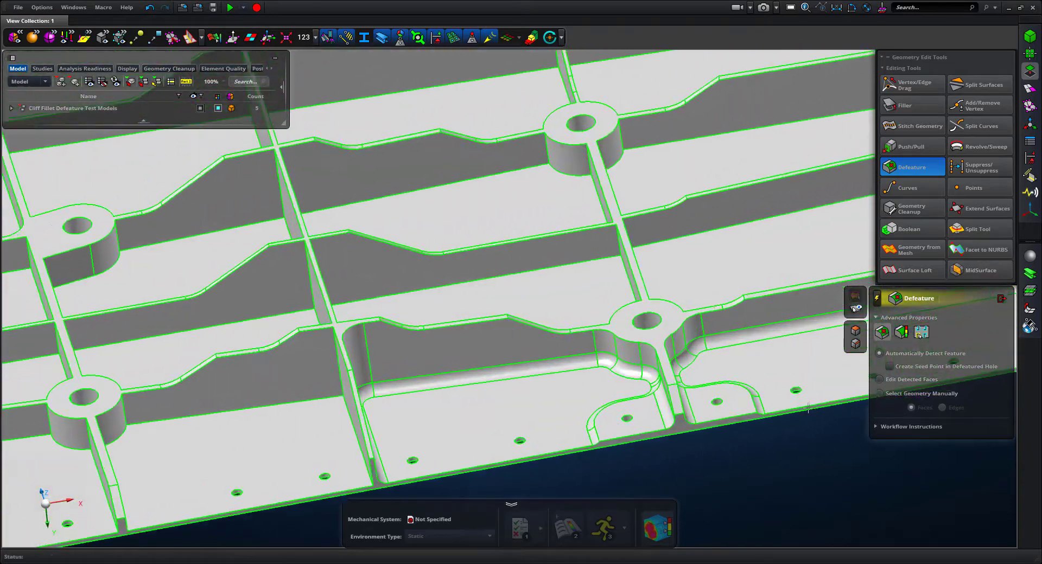
{"action": "right_click_drag", "start_coordinate": [809, 408], "coordinate": [890, 347]}
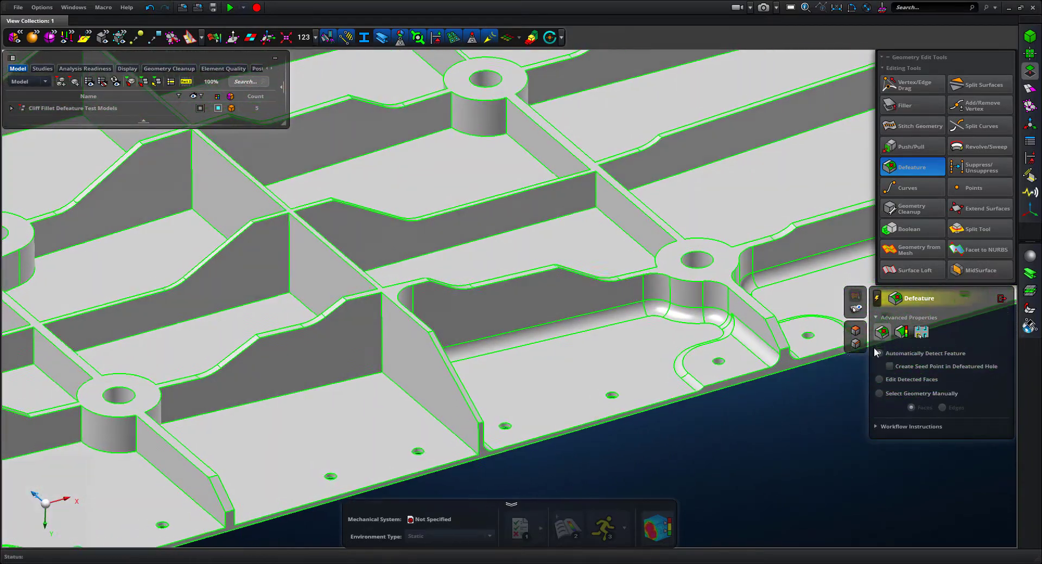
{"action": "left_click", "coordinate": [900, 332]}
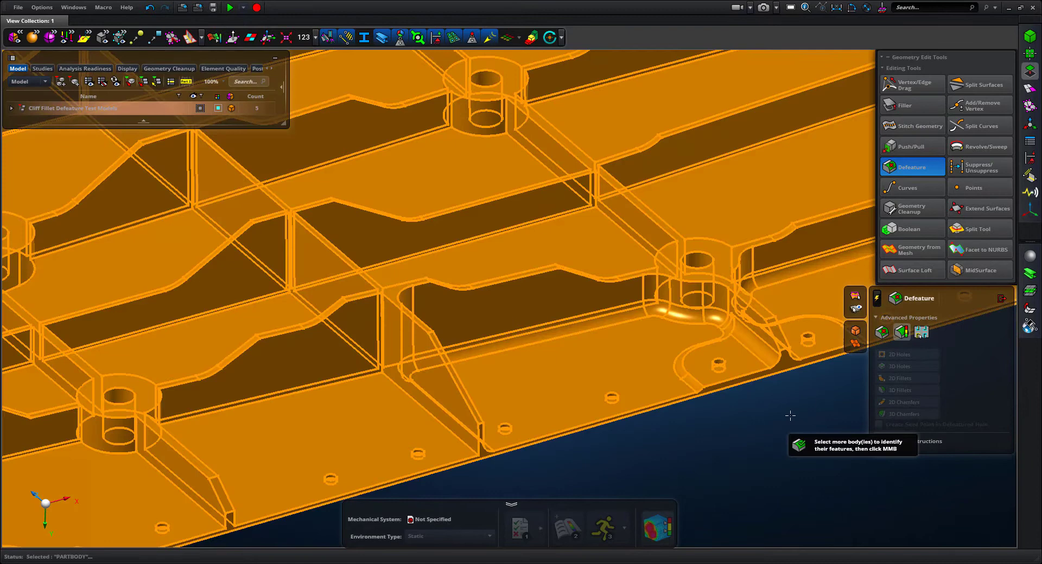
{"action": "middle_click", "coordinate": [790, 416]}
{"action": "left_click", "coordinate": [904, 392]}
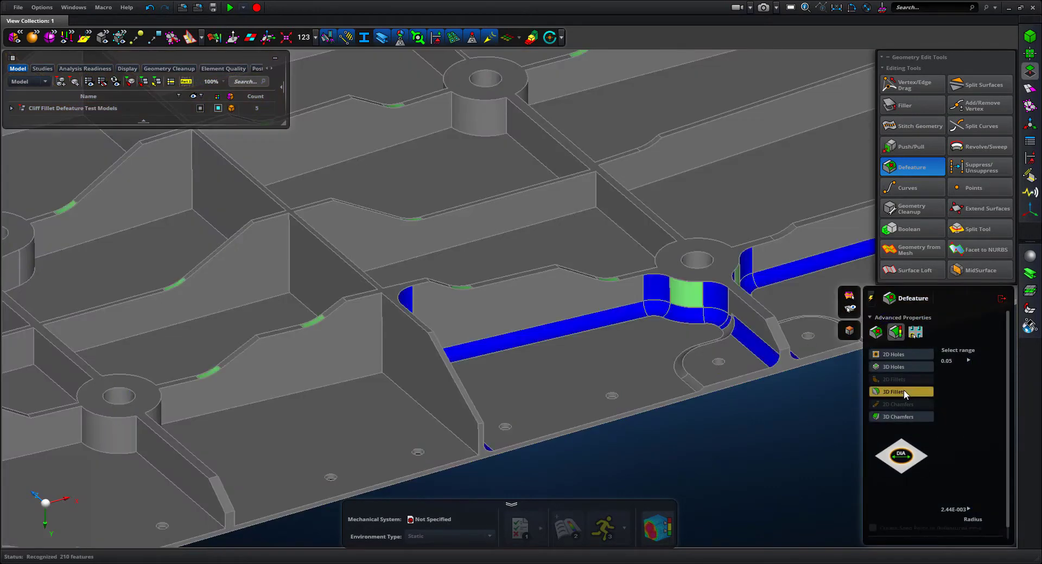
{"action": "scroll", "coordinate": [648, 364], "scroll_direction": "down", "scroll_amount": 3}
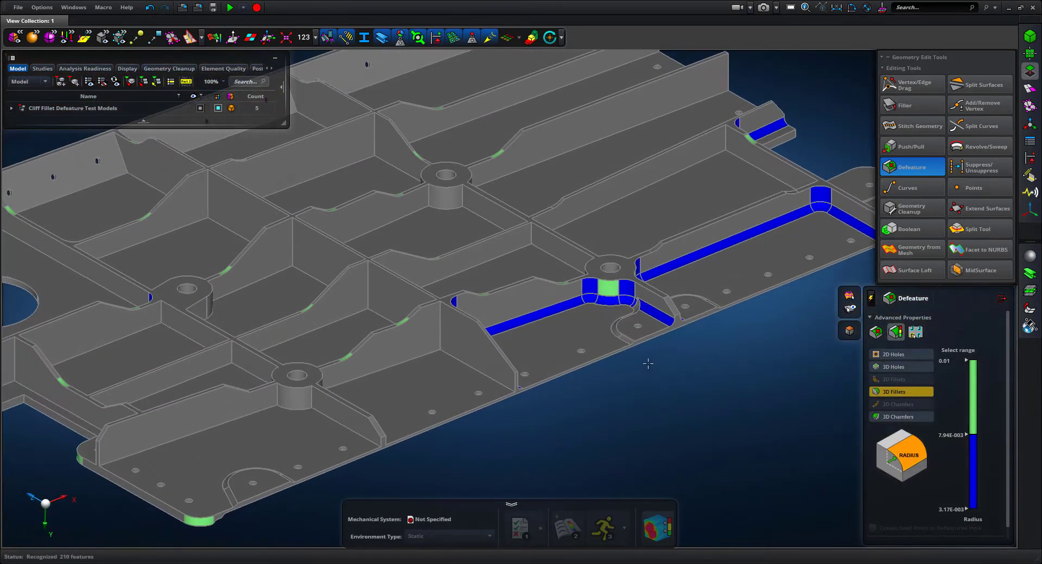
{"action": "scroll", "coordinate": [648, 364], "scroll_direction": "up", "scroll_amount": 8}
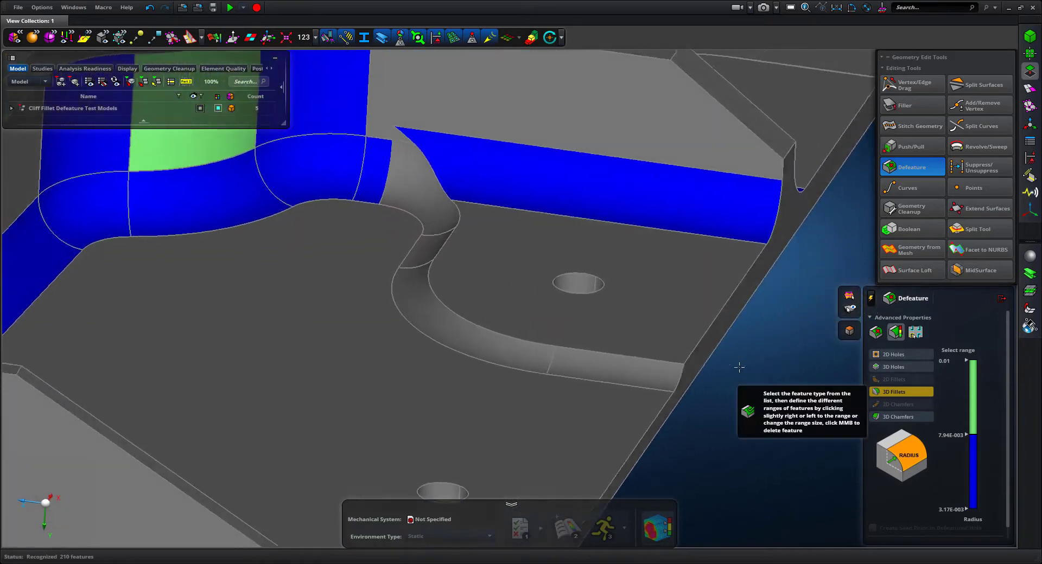
{"action": "right_click_drag", "start_coordinate": [739, 367], "coordinate": [648, 364]}
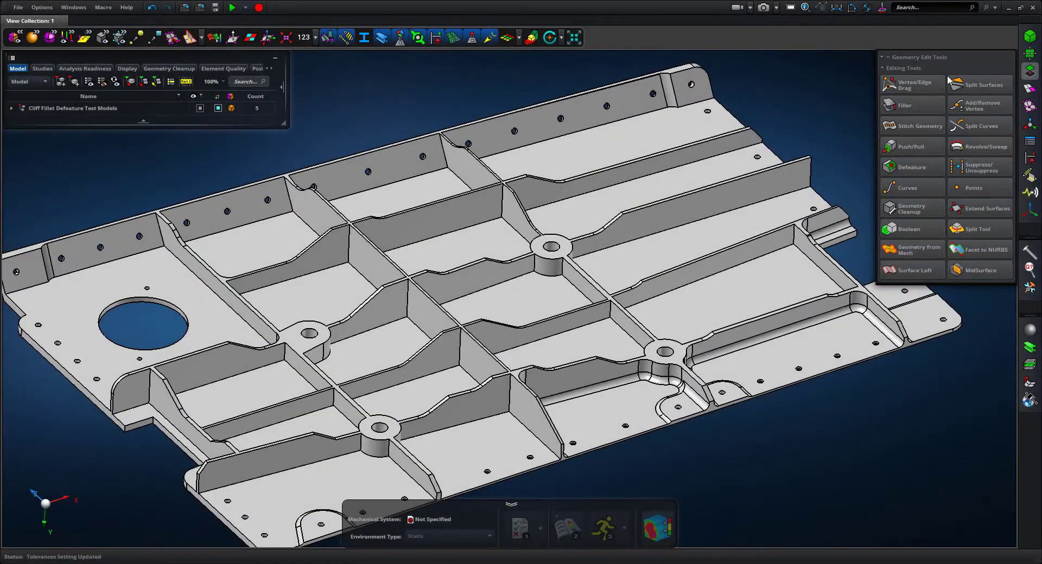
Defeature the plate by deleting its 3D fillets in the lower radius range
{"action": "left_click", "coordinate": [911, 167]}
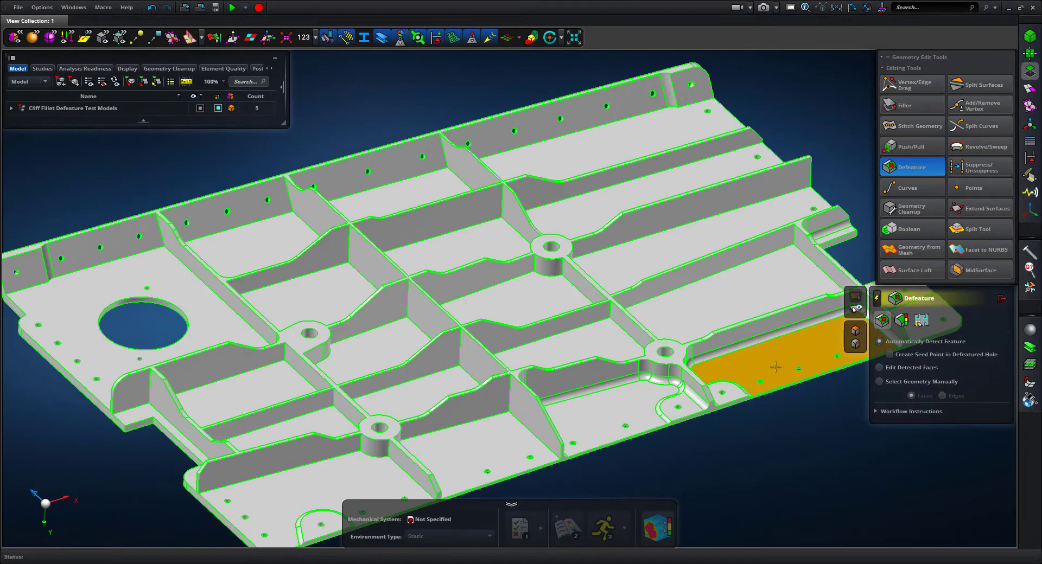
{"action": "left_click", "coordinate": [902, 320]}
{"action": "left_click", "coordinate": [776, 383]}
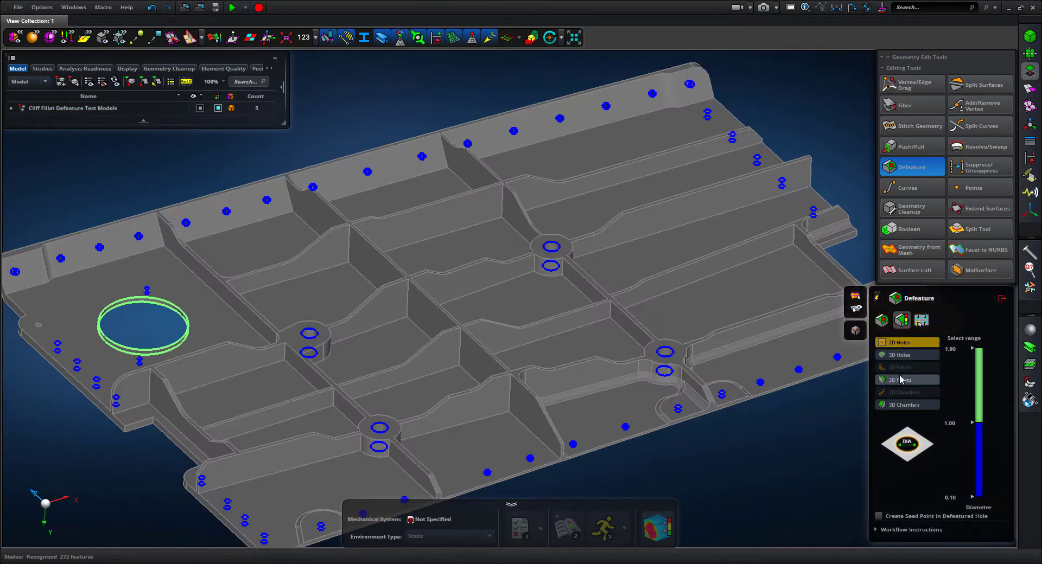
{"action": "left_click", "coordinate": [900, 379]}
{"action": "left_click", "coordinate": [979, 437]}
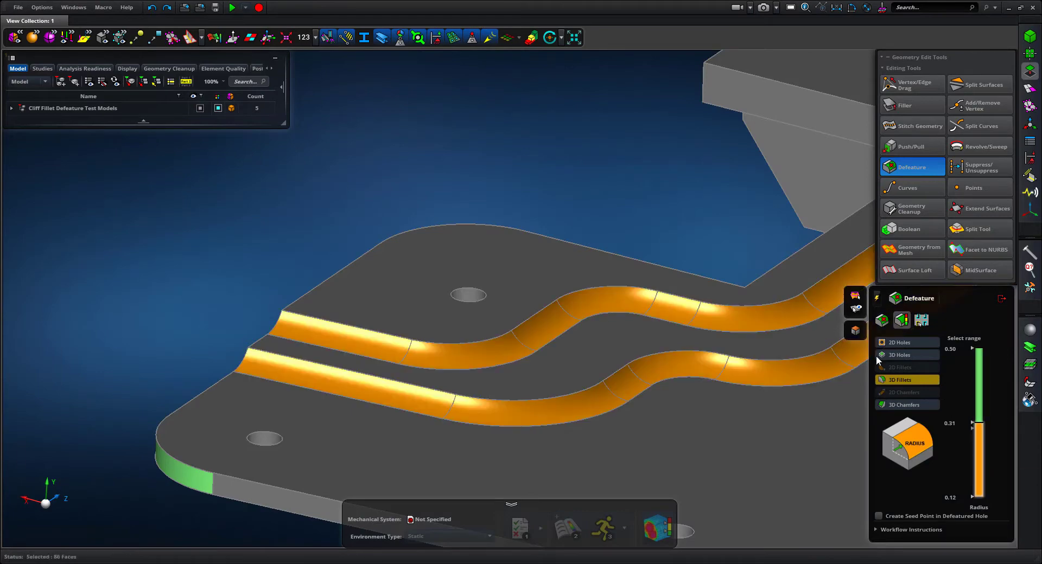
{"action": "middle_click", "coordinate": [567, 171]}
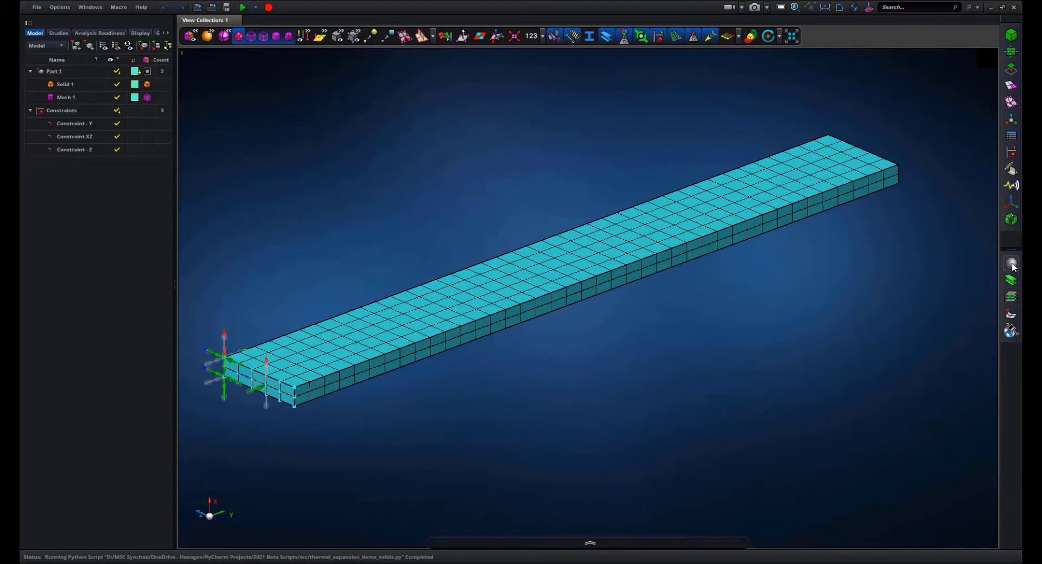
Create a material named Steel with thermal expansion coefficient 9.7E-6
{"action": "left_click", "coordinate": [1012, 264]}
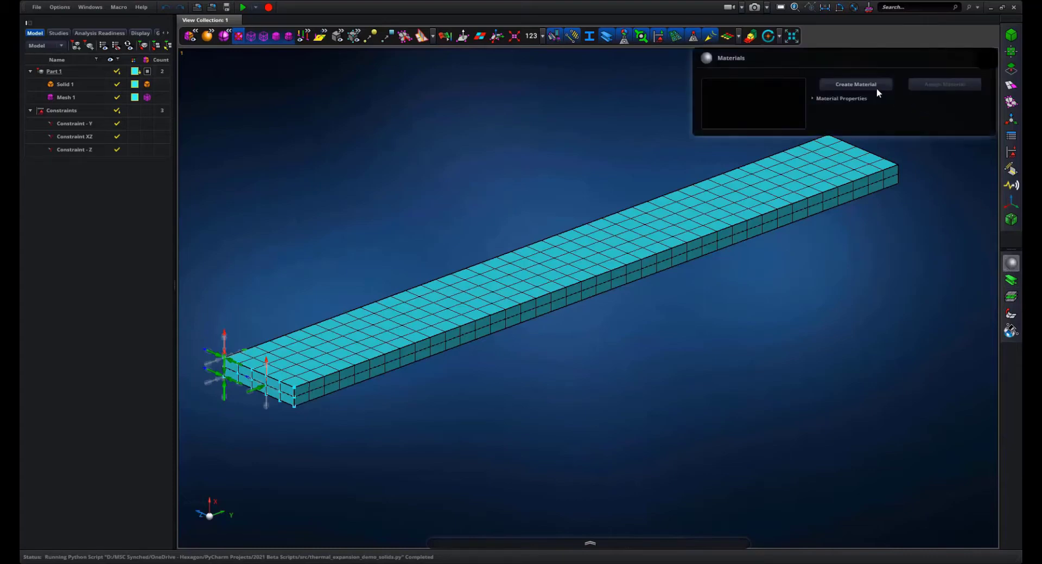
{"action": "left_click", "coordinate": [877, 87]}
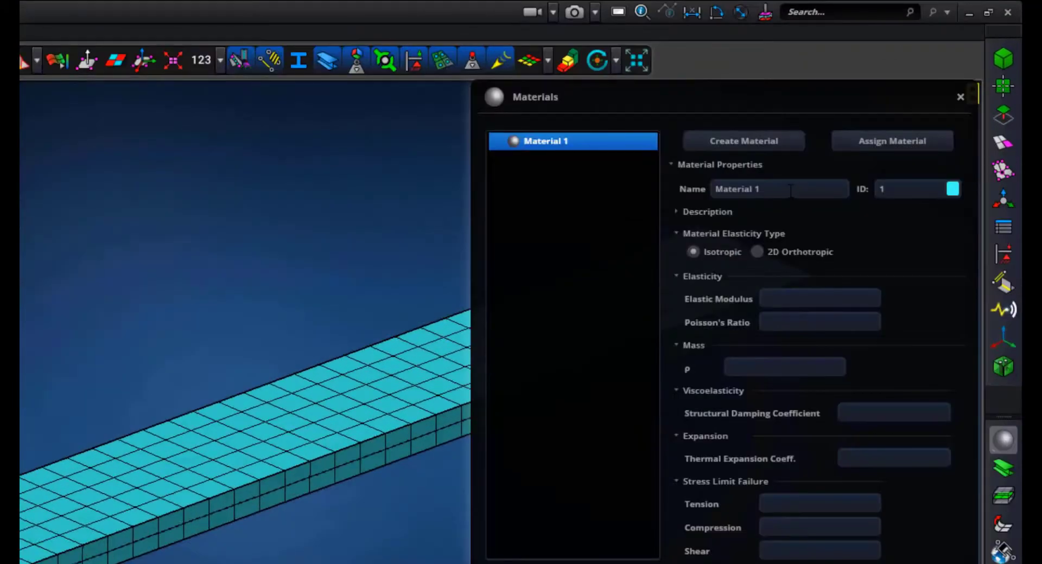
{"action": "left_click", "coordinate": [790, 189]}
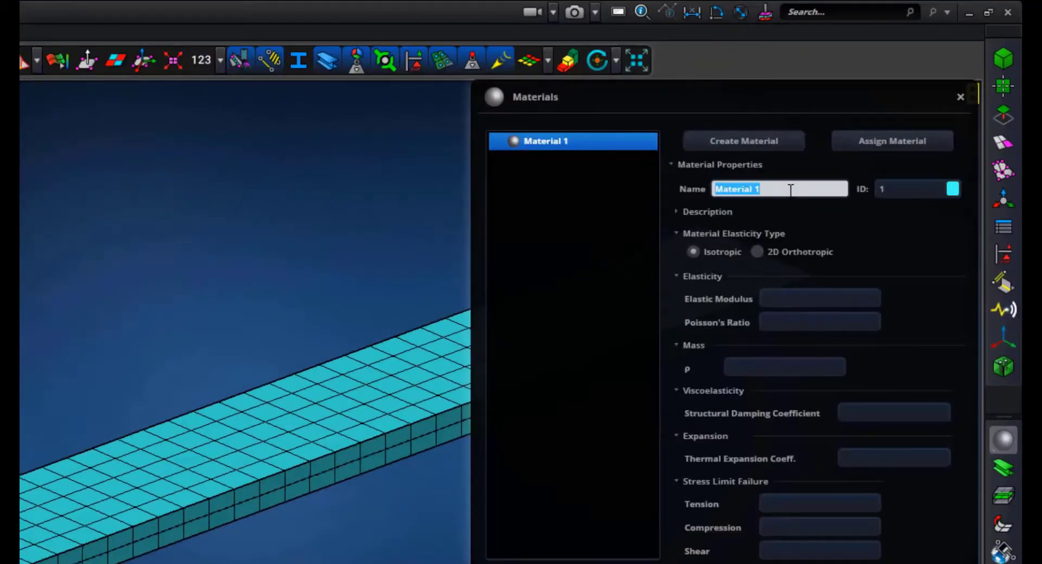
{"action": "type", "text": "Steel"}
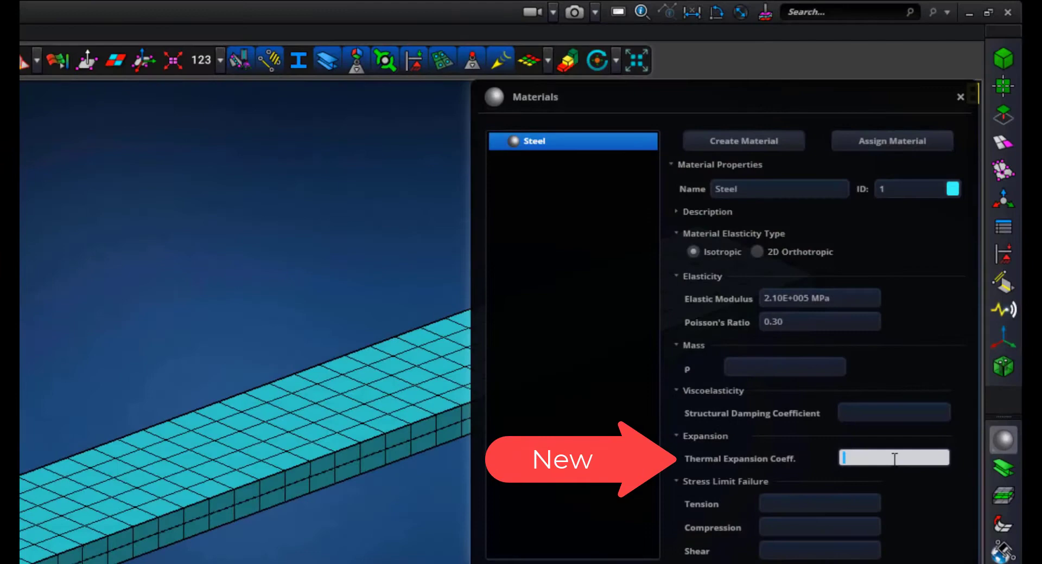
{"action": "type", "text": "9.7E-6"}
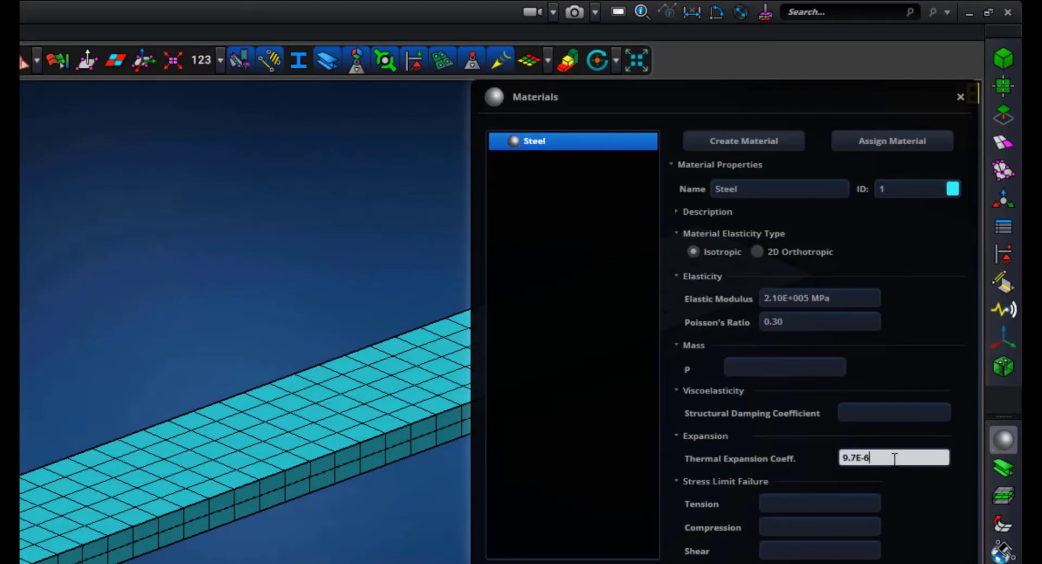
Assign Steel and then Brass to the beam's solid volumes
{"action": "left_click", "coordinate": [904, 136]}
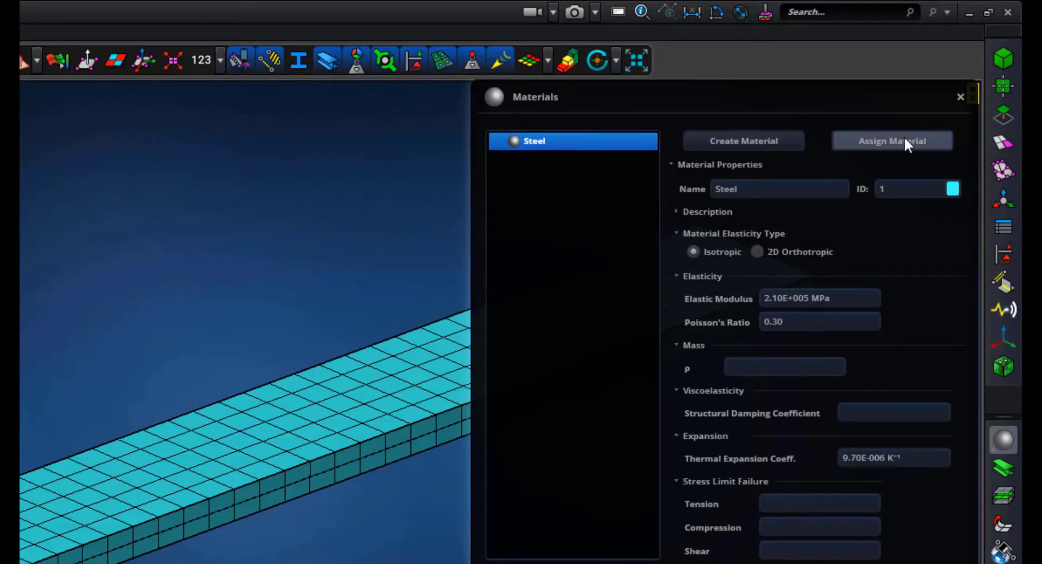
{"action": "left_click", "coordinate": [698, 389]}
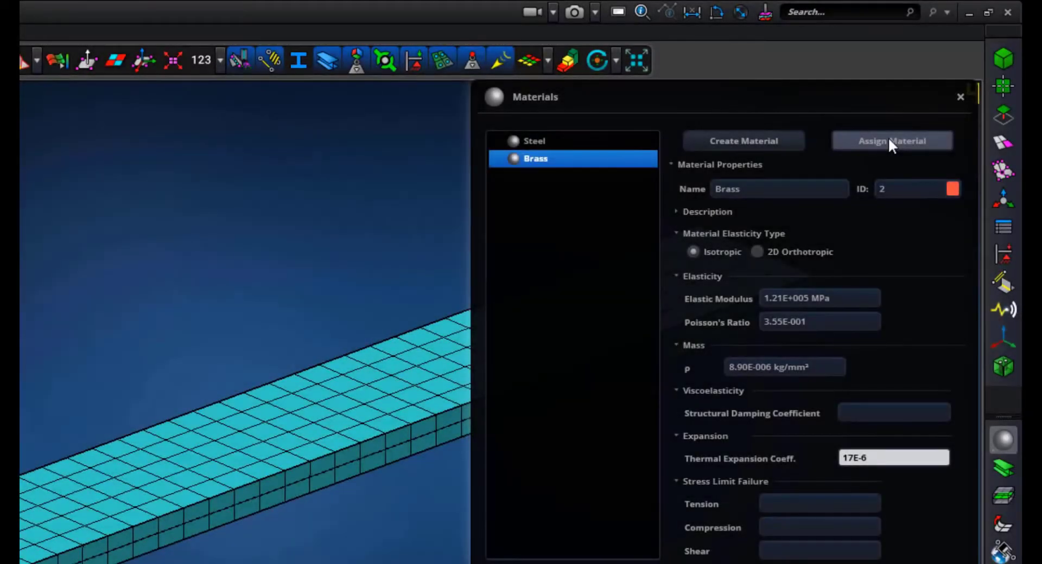
{"action": "left_click", "coordinate": [888, 137]}
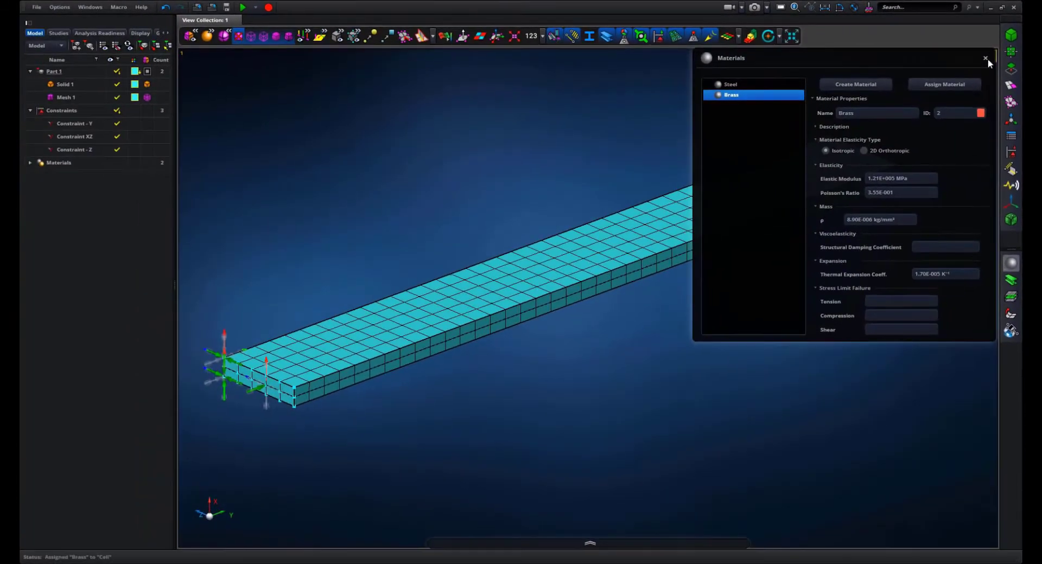
{"action": "left_click", "coordinate": [960, 97]}
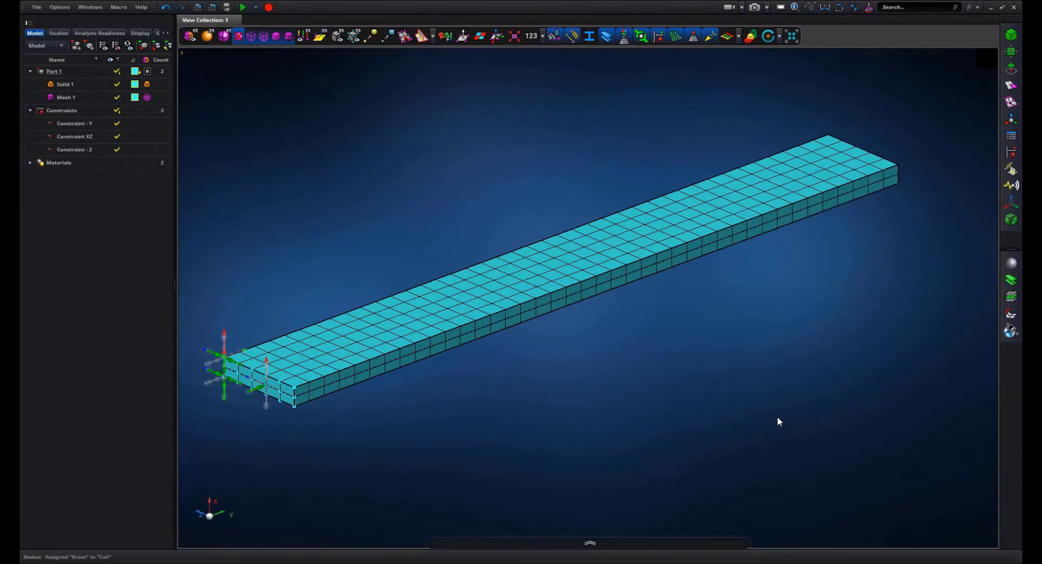
Apply a 300 °C temperature load, hide the glyphs and show stress as a fringe plot
{"action": "left_click", "coordinate": [1011, 152]}
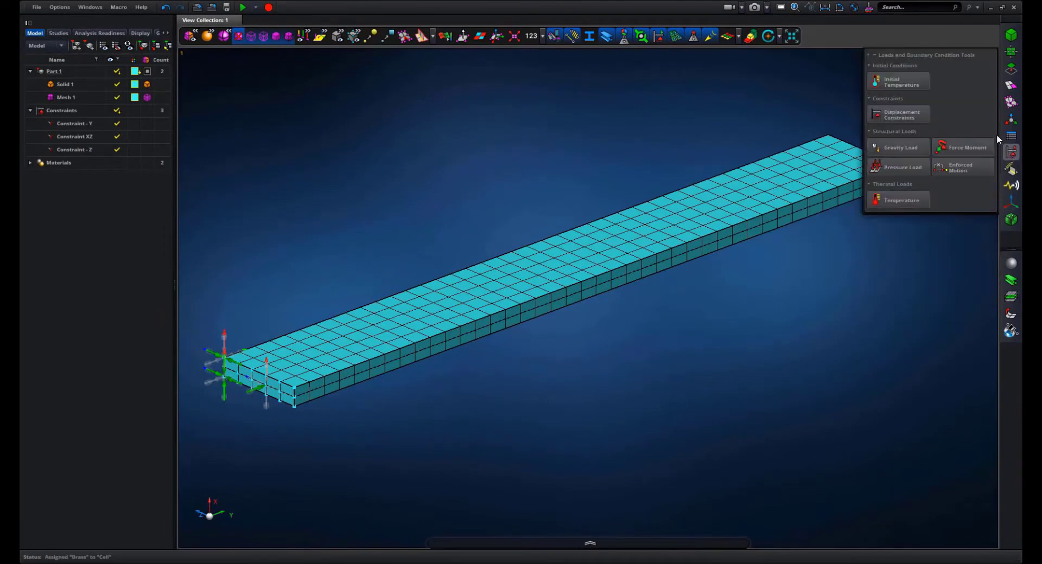
{"action": "left_click", "coordinate": [903, 199]}
{"action": "left_click", "coordinate": [932, 277]}
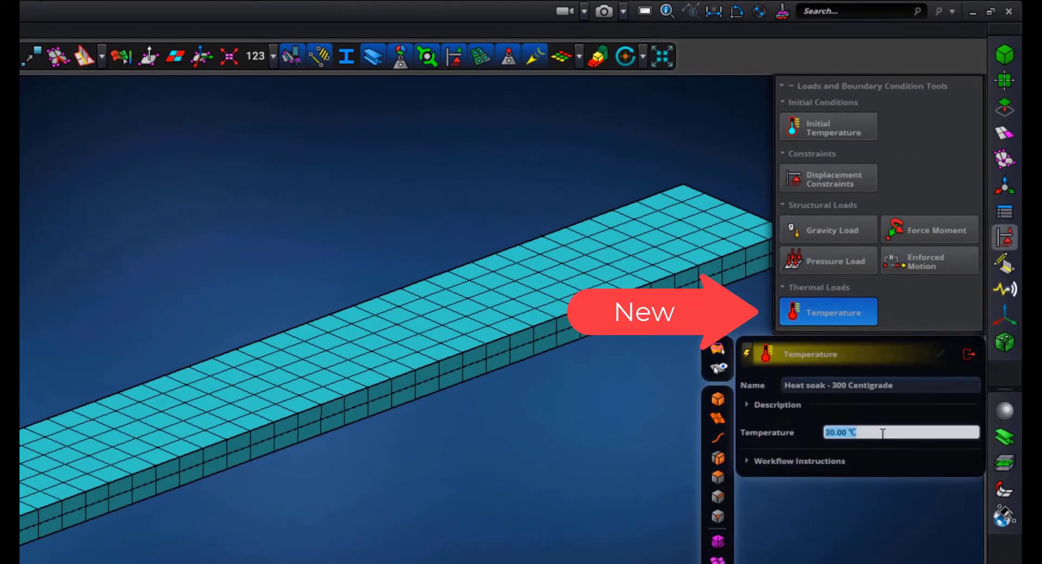
{"action": "type", "text": "300"}
{"action": "key", "text": "Return"}
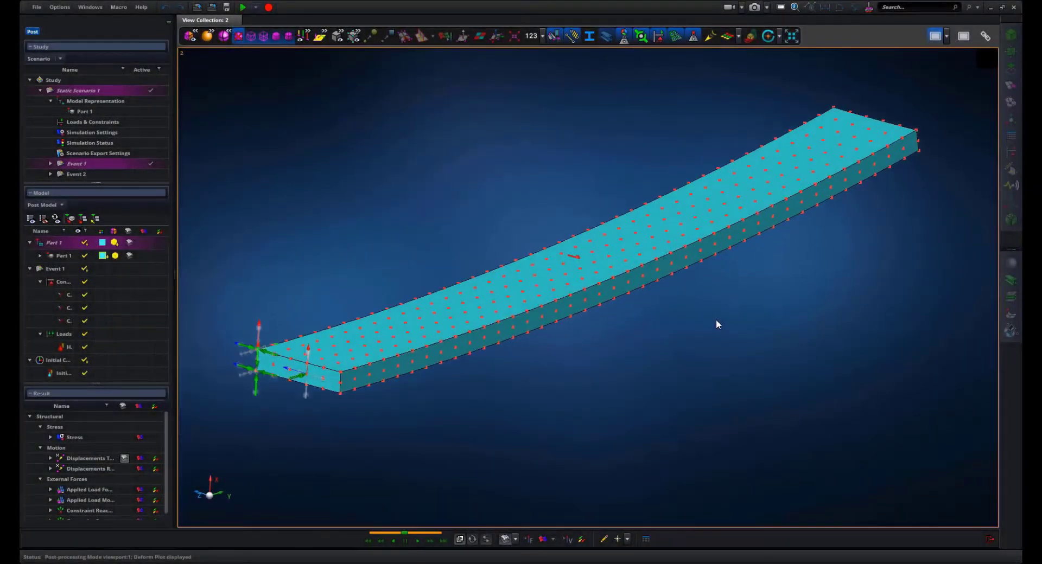
{"action": "left_click", "coordinate": [657, 37]}
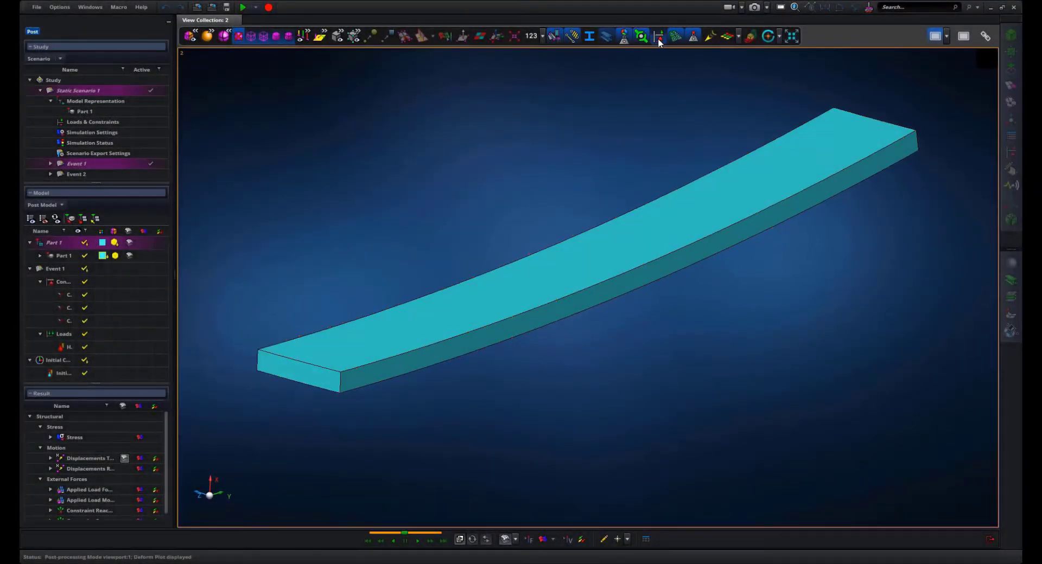
{"action": "left_click", "coordinate": [543, 540]}
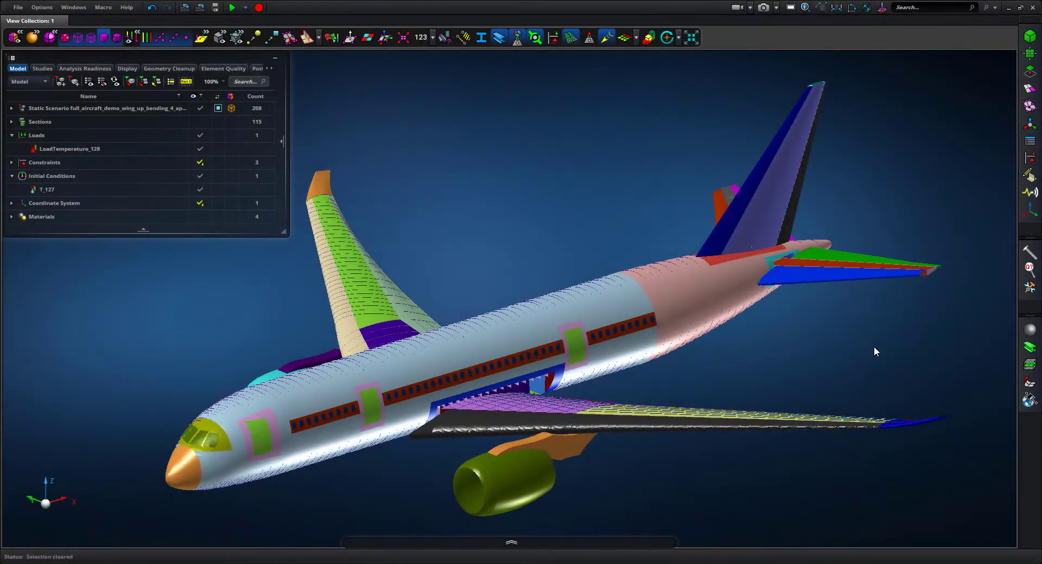
Inspect the T_127 initial temperature (70 °F) and LoadTemperature_128 load (270 °F) on the aircraft
{"action": "scroll", "coordinate": [874, 351], "scroll_direction": "up", "scroll_amount": 2}
{"action": "middle_click_drag", "start_coordinate": [867, 352], "coordinate": [677, 350]}
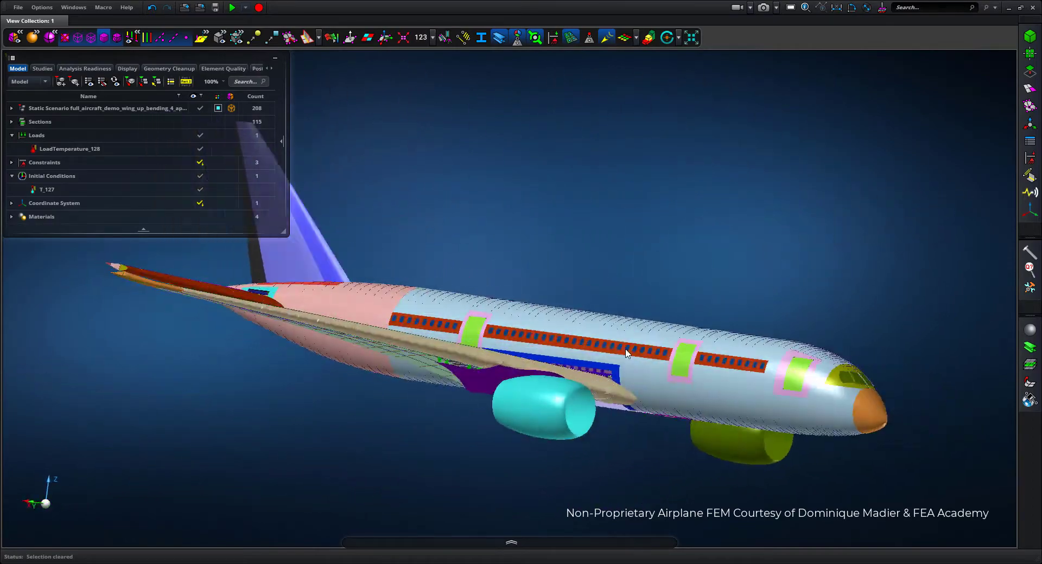
{"action": "middle_click_drag", "start_coordinate": [626, 353], "coordinate": [558, 355]}
{"action": "middle_click_drag", "start_coordinate": [782, 359], "coordinate": [763, 334]}
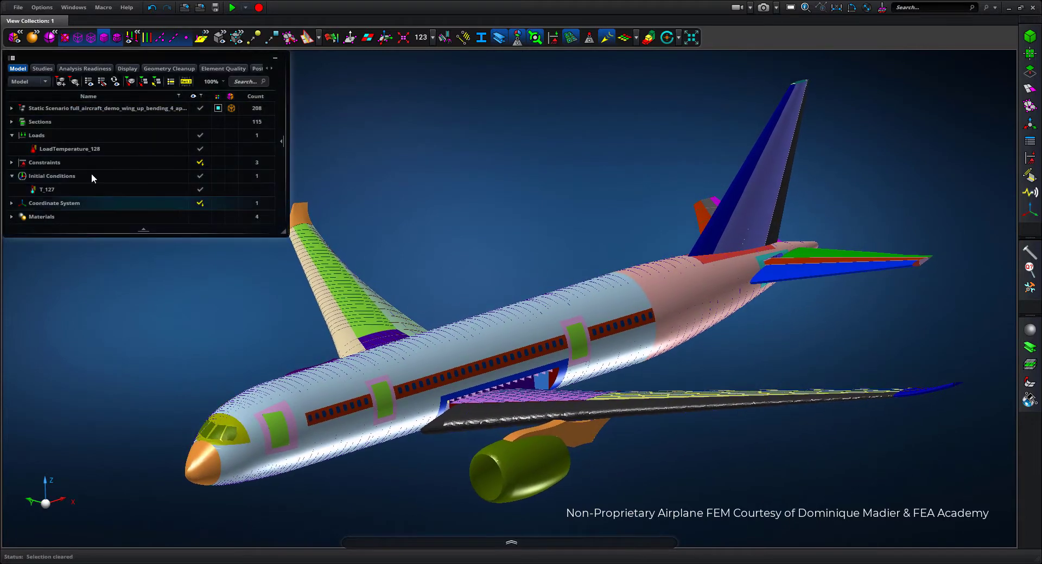
{"action": "double_click", "coordinate": [57, 191]}
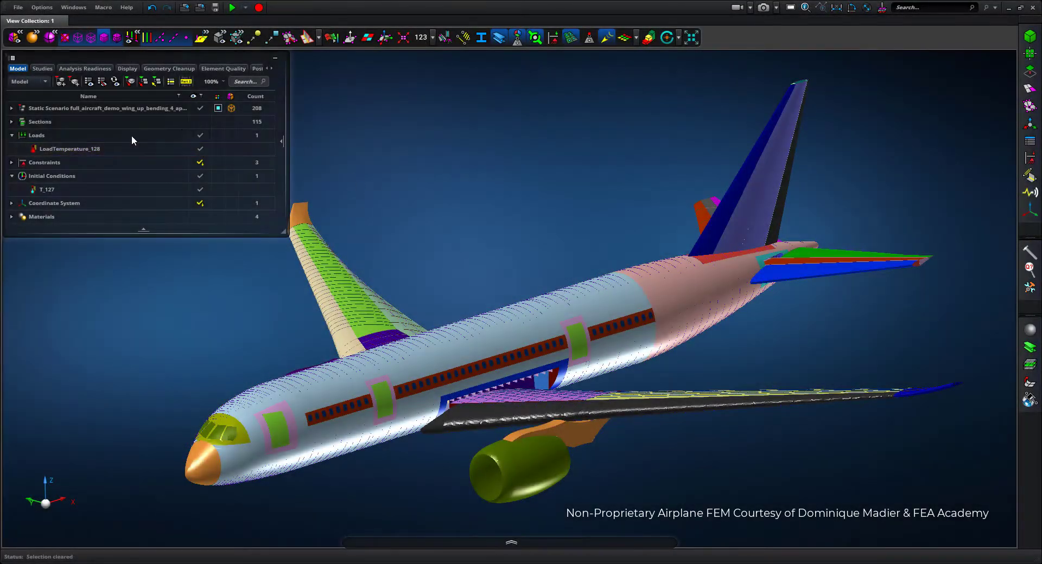
{"action": "double_click", "coordinate": [96, 149]}
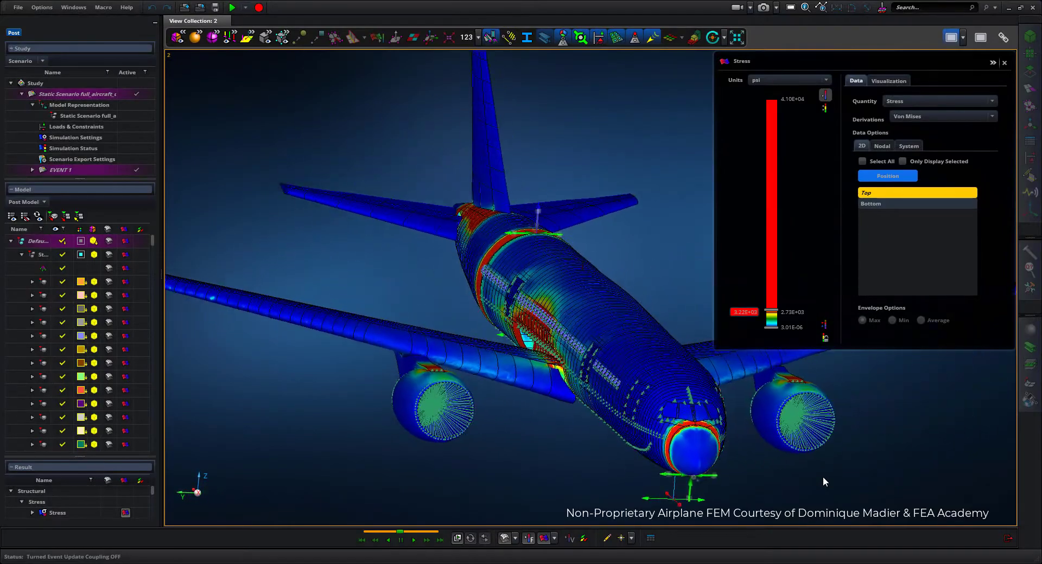
Play the wing animation with the Von Mises stress fringe, leaving only the stress legend
{"action": "left_click", "coordinate": [992, 63]}
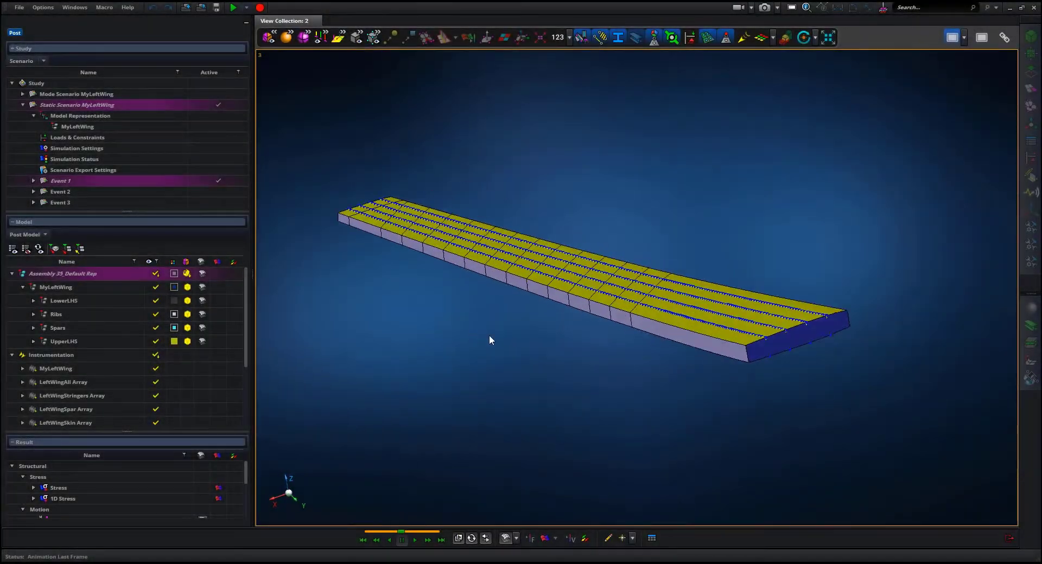
{"action": "left_click", "coordinate": [415, 540]}
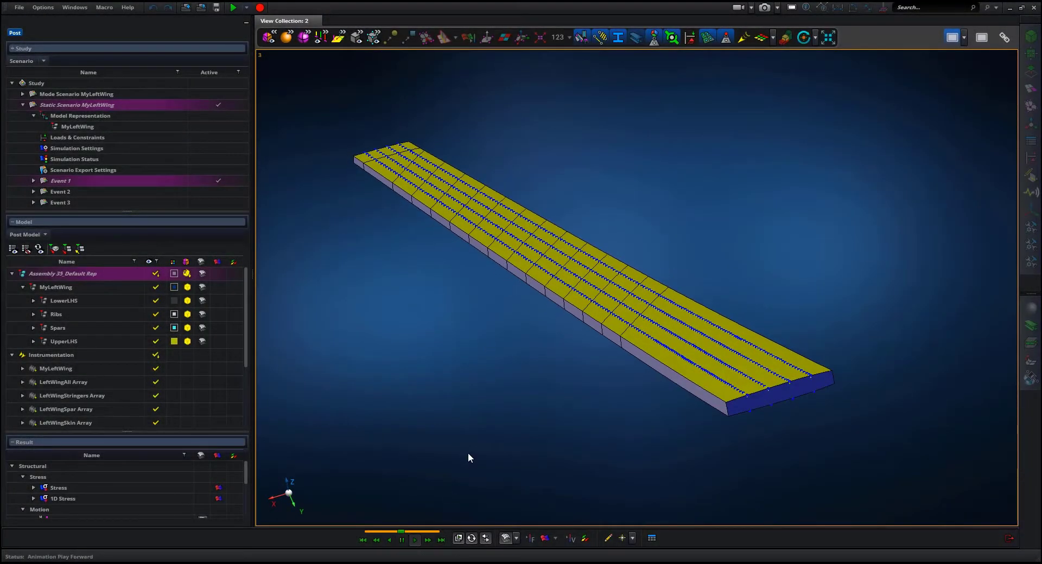
{"action": "left_click", "coordinate": [217, 488]}
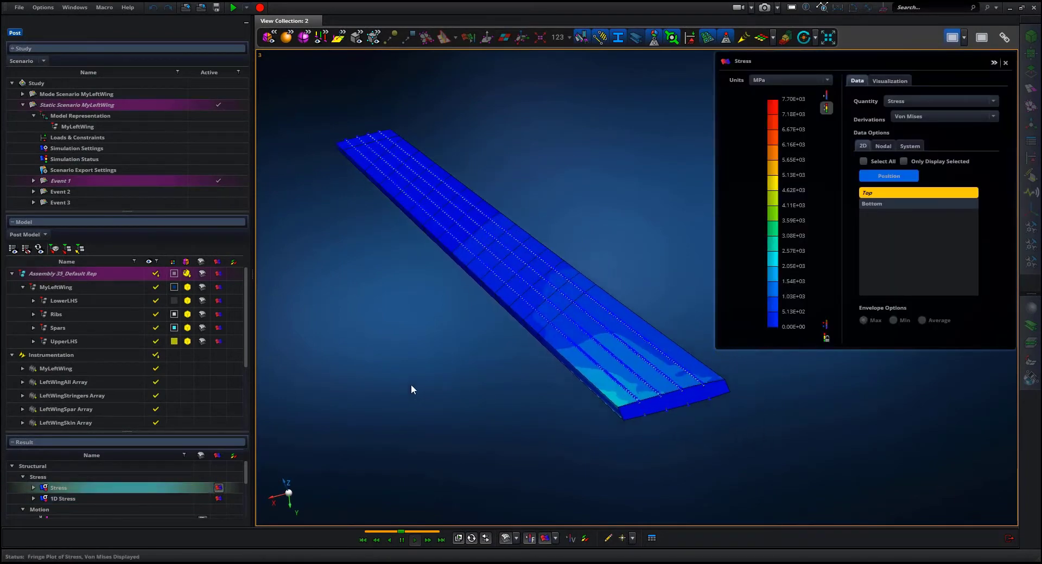
{"action": "left_click", "coordinate": [1005, 62]}
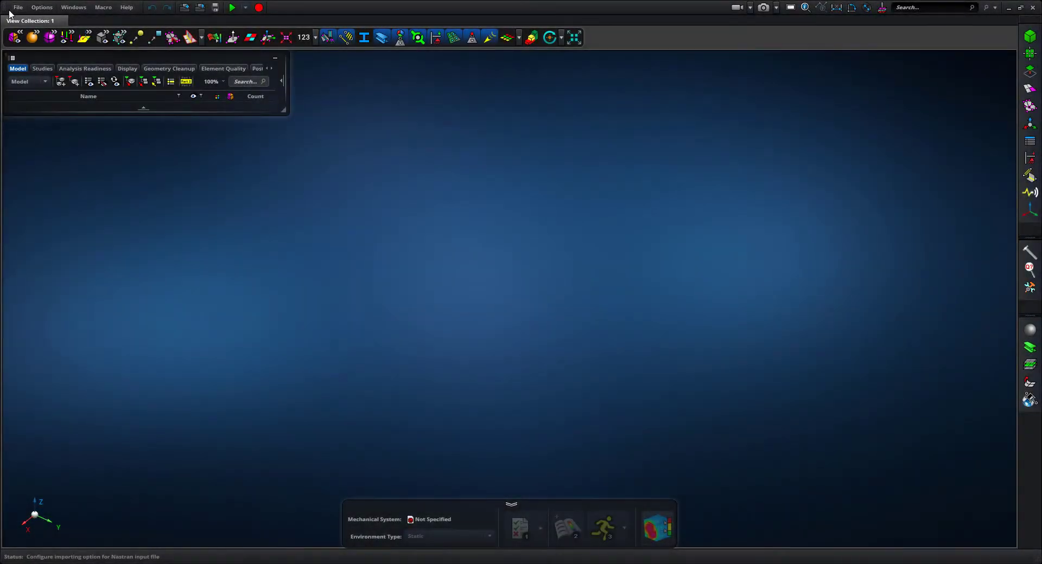
Start a Nastran FEM import and choose the aircraft OP2 file using the Nastran Results (*.op2) filter
{"action": "left_click", "coordinate": [18, 7]}
{"action": "left_click", "coordinate": [59, 82]}
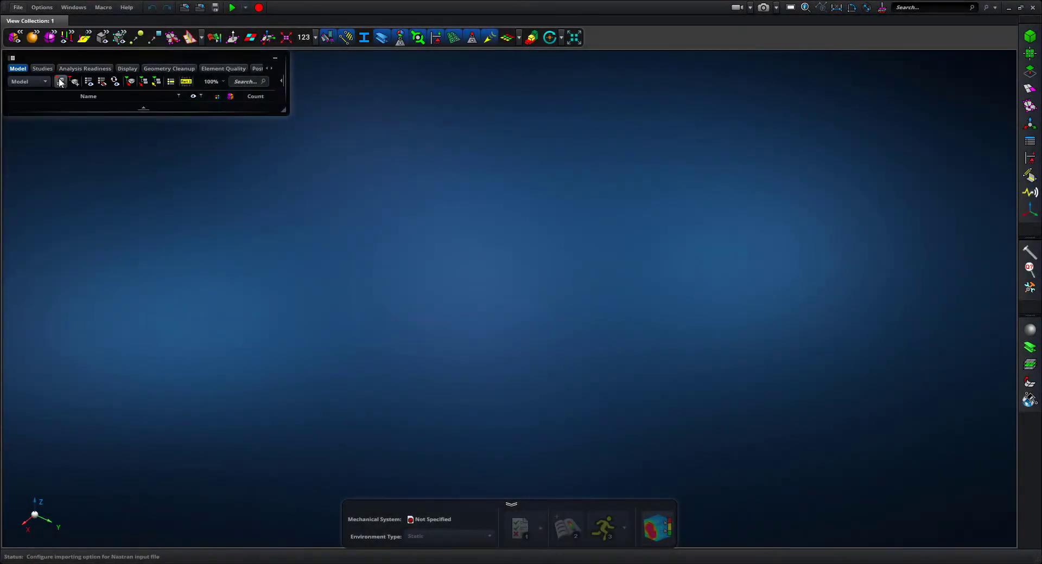
{"action": "left_click", "coordinate": [613, 162]}
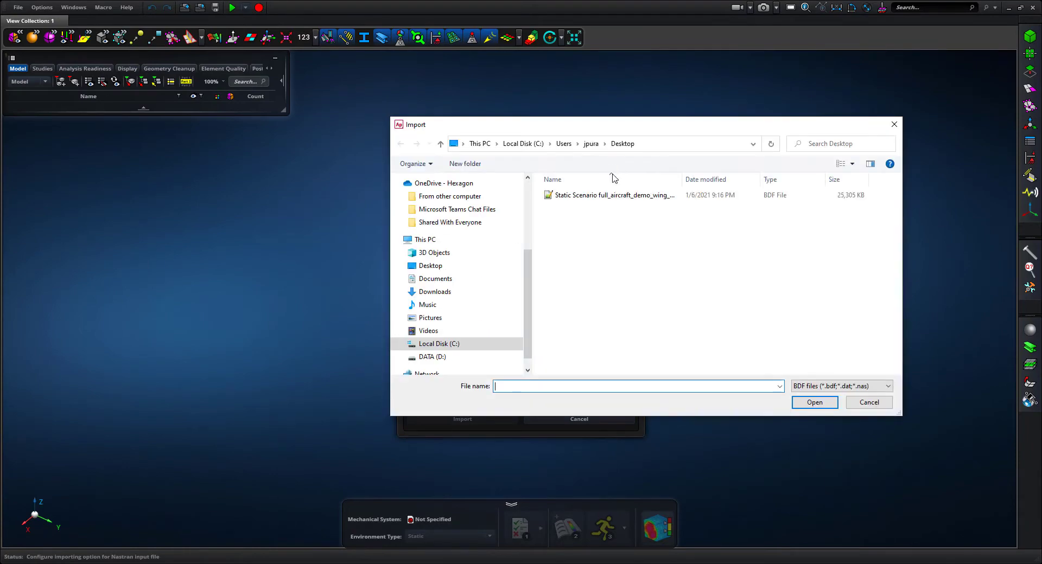
{"action": "double_click", "coordinate": [609, 197]}
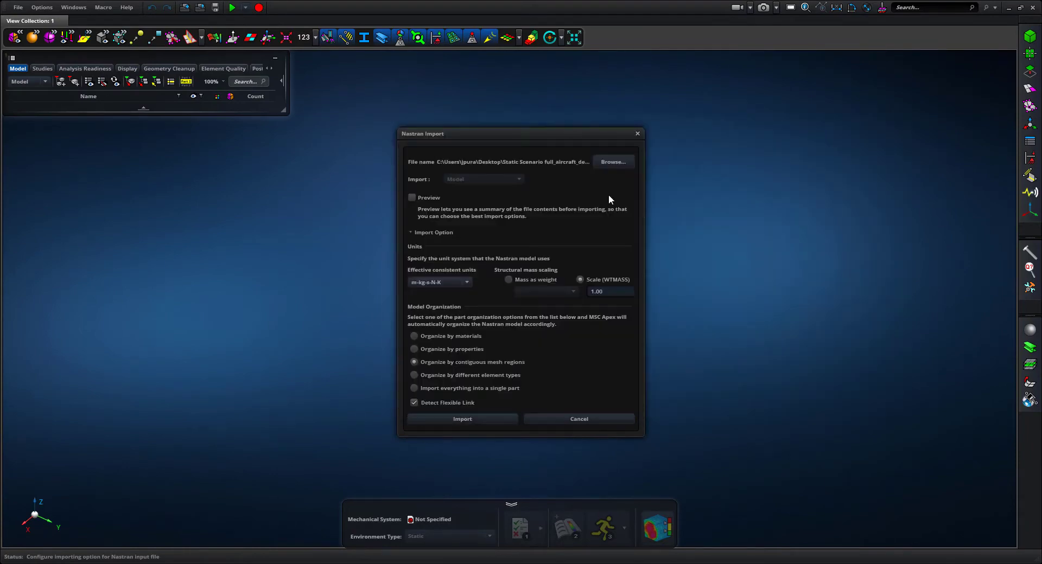
{"action": "left_click", "coordinate": [613, 163]}
{"action": "left_click", "coordinate": [835, 386]}
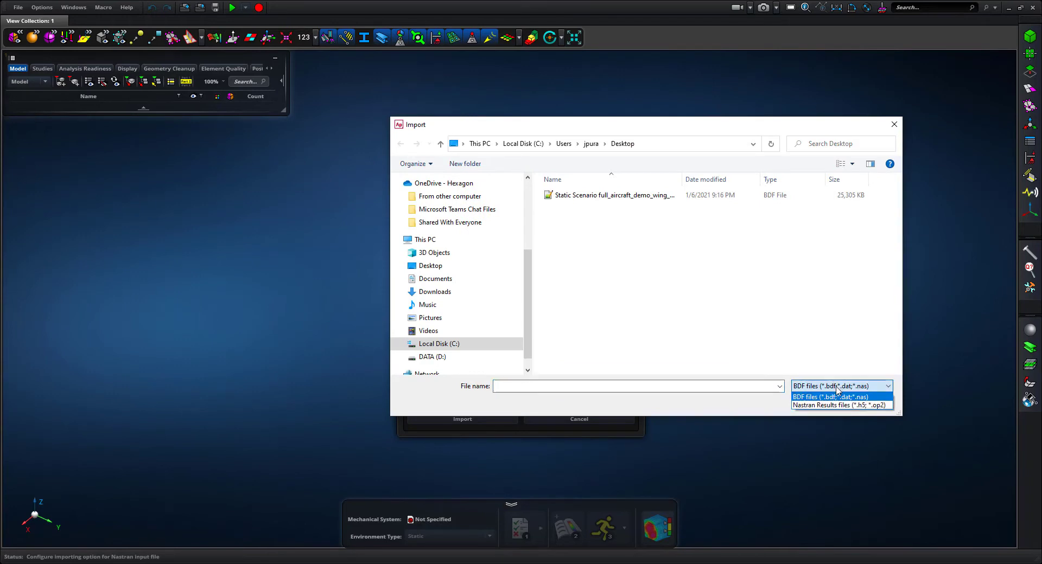
{"action": "left_click", "coordinate": [836, 405]}
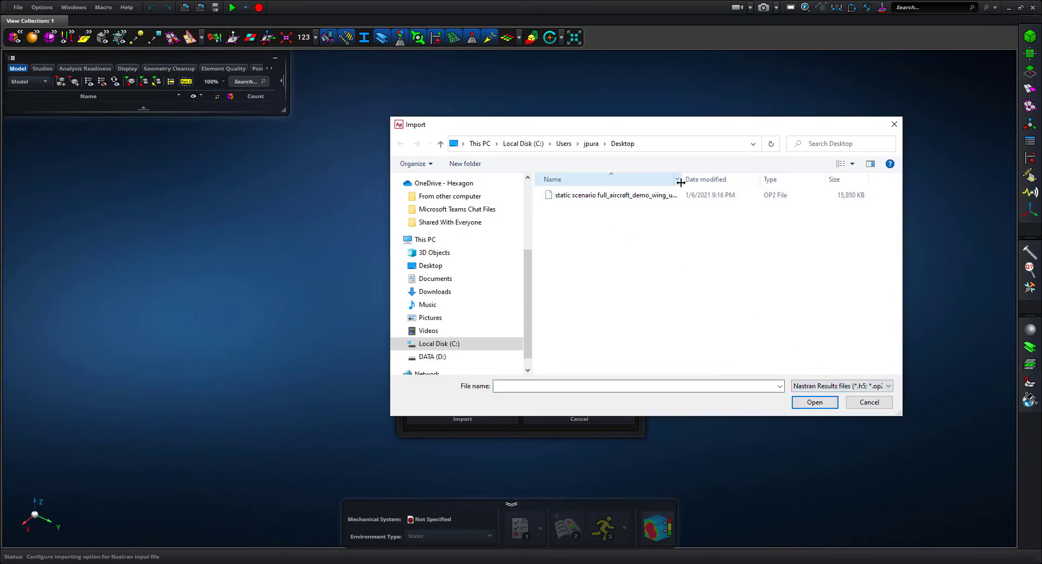
{"action": "left_click_drag", "start_coordinate": [681, 182], "coordinate": [787, 182]}
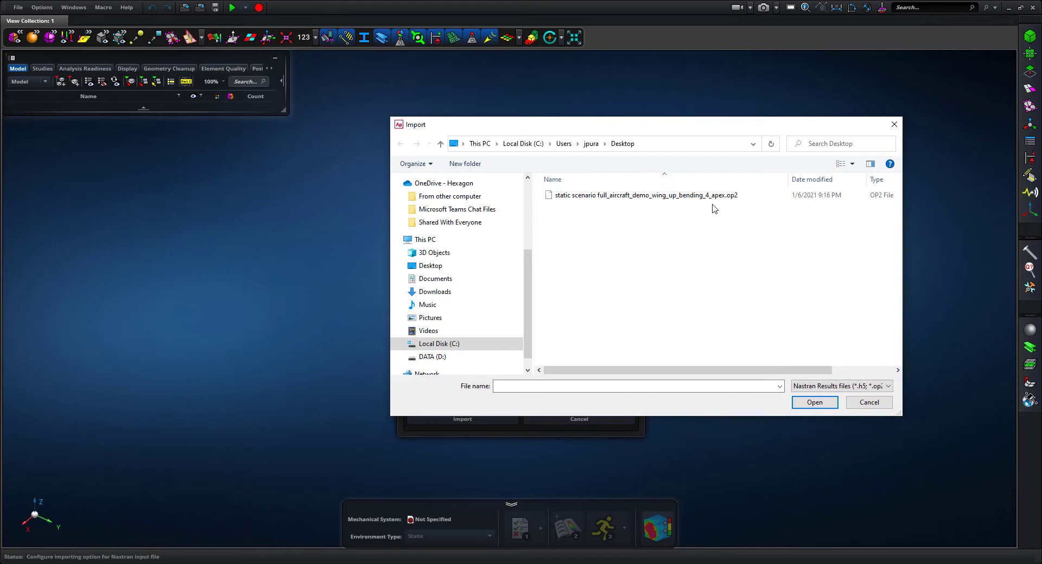
{"action": "left_click", "coordinate": [733, 198]}
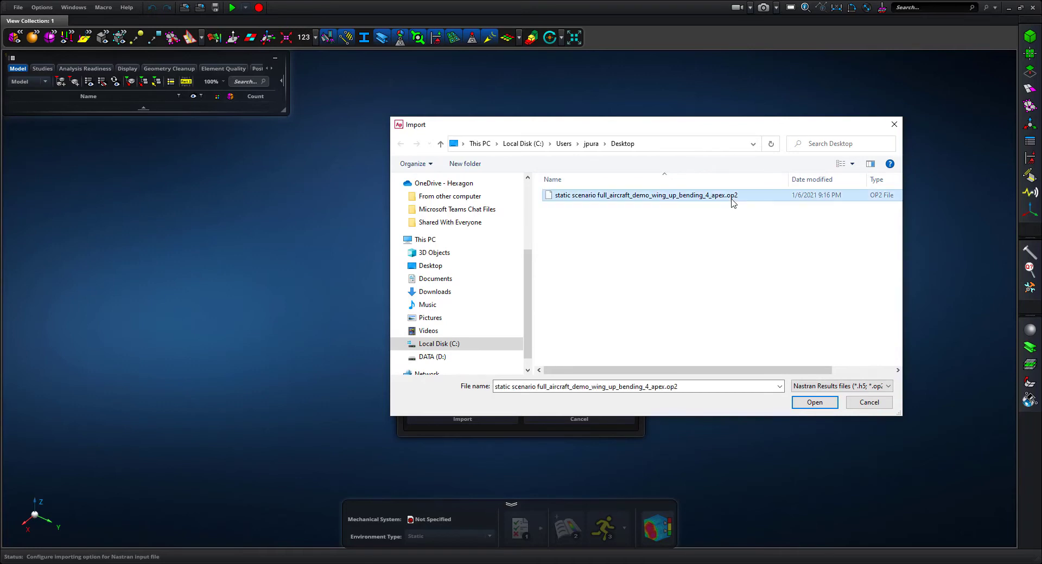
{"action": "left_click", "coordinate": [815, 402]}
Import both model and results from the OP2 file and close the summary
{"action": "left_click", "coordinate": [490, 181]}
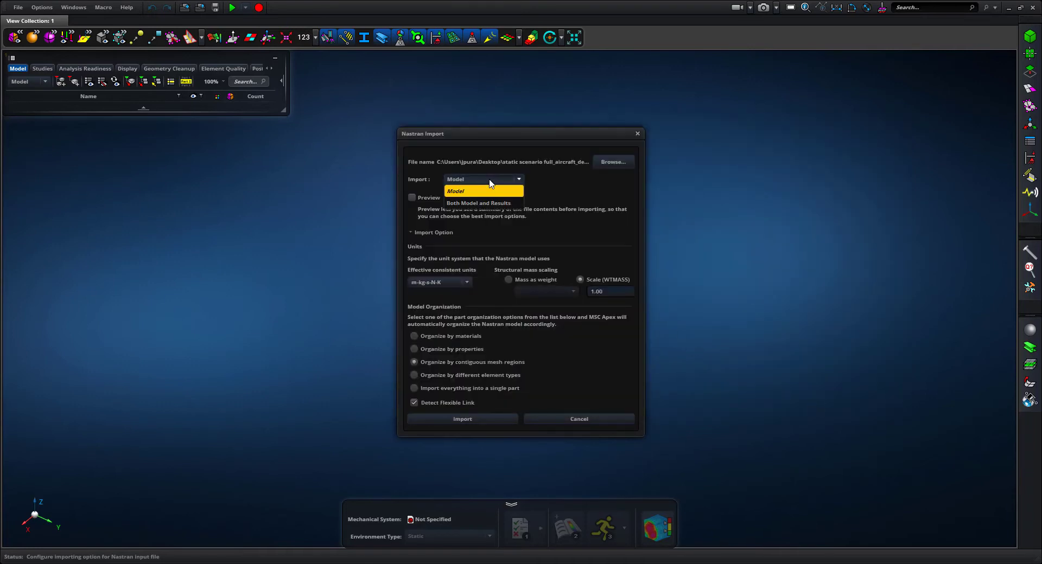
{"action": "left_click", "coordinate": [488, 203]}
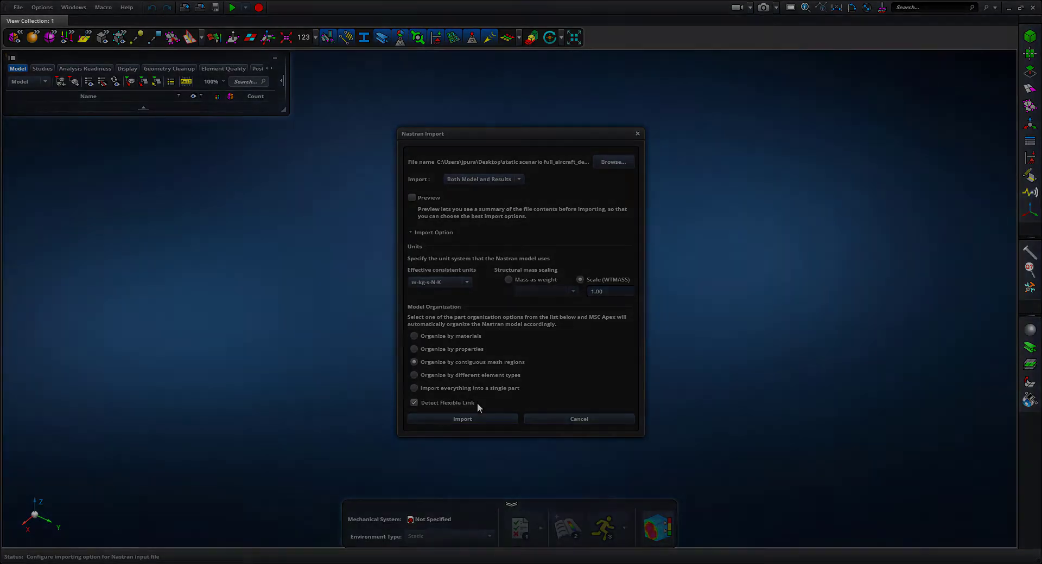
{"action": "left_click", "coordinate": [477, 420]}
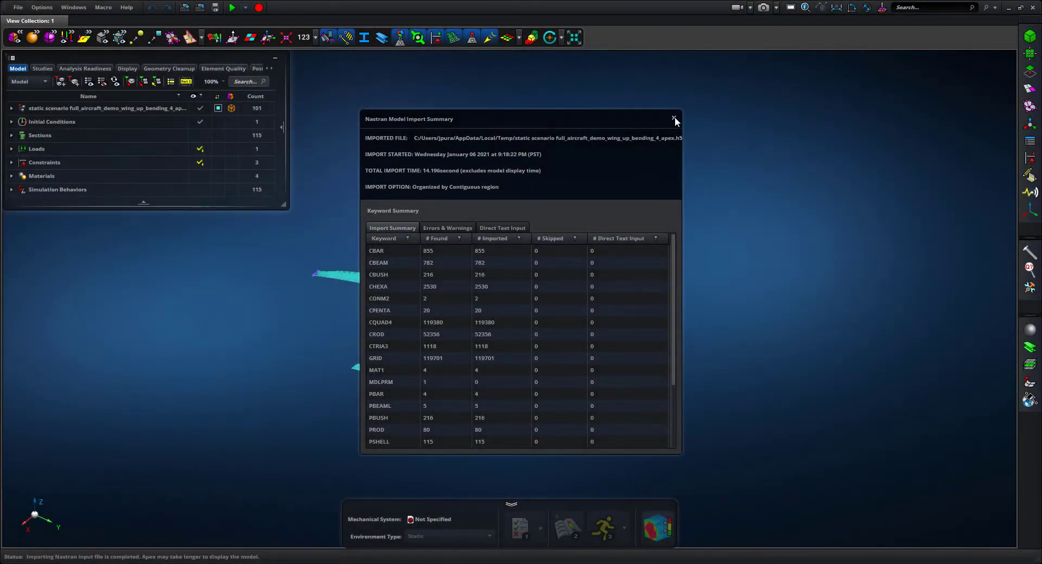
{"action": "left_click", "coordinate": [673, 118]}
Hide the aircraft's load arrows and constraint glyphs and reframe the view
{"action": "middle_click_drag", "start_coordinate": [700, 263], "coordinate": [605, 265]}
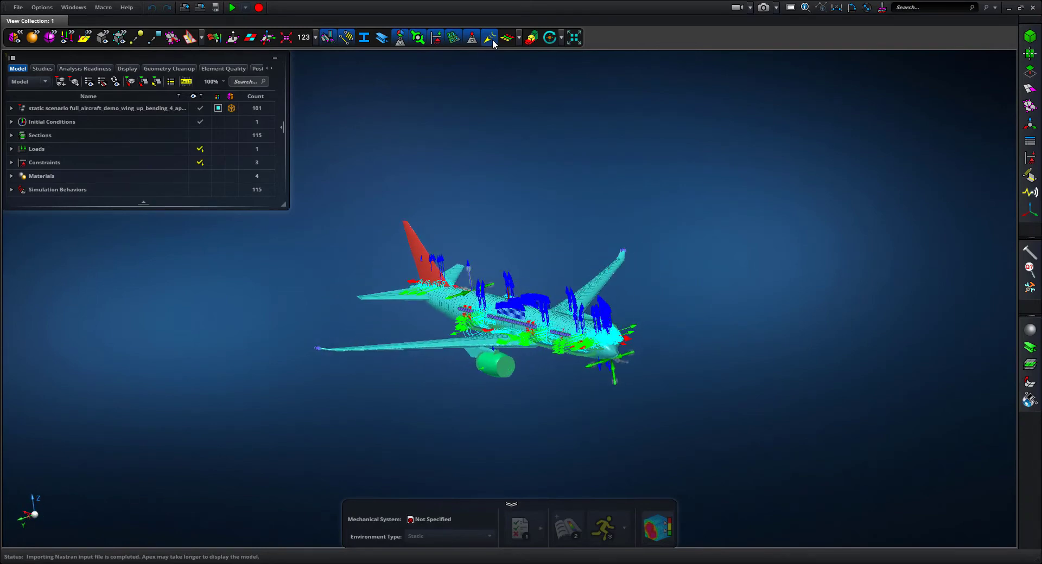
{"action": "left_click", "coordinate": [344, 38]}
{"action": "left_click", "coordinate": [438, 38]}
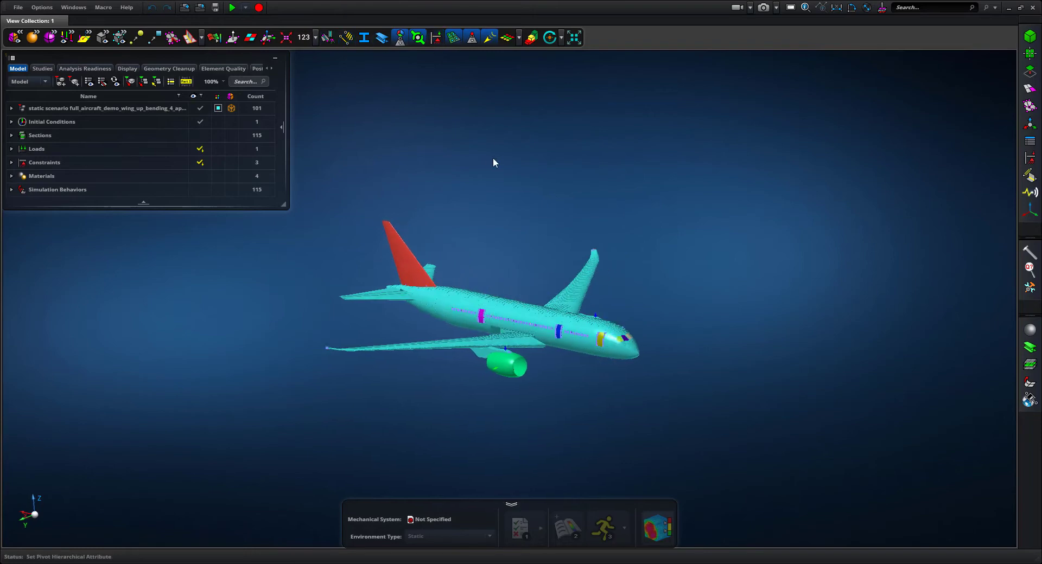
{"action": "scroll", "coordinate": [493, 230], "scroll_direction": "up", "scroll_amount": 3}
{"action": "middle_click_drag", "start_coordinate": [498, 258], "coordinate": [572, 188]}
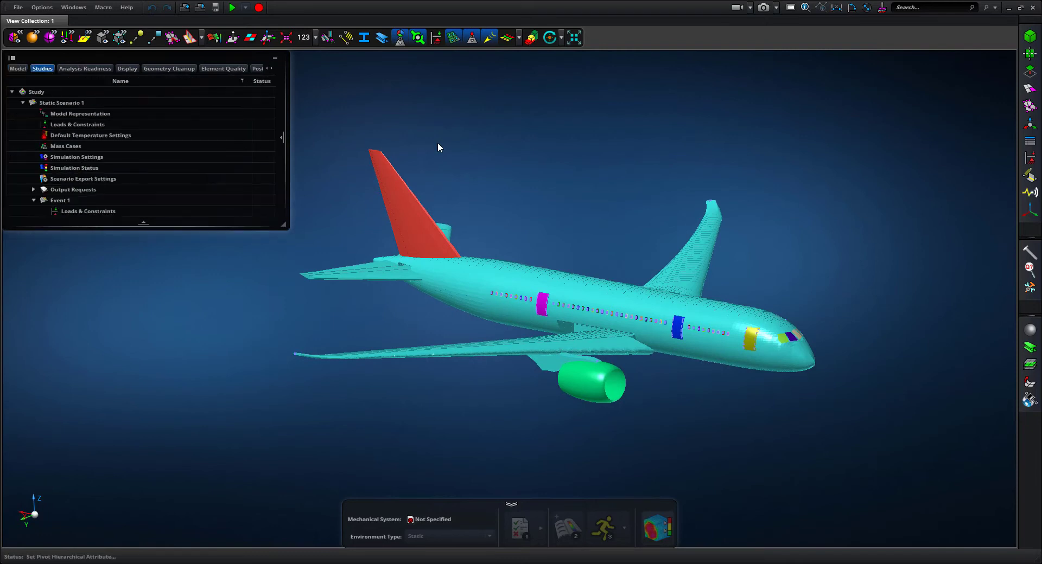
{"action": "right_click", "coordinate": [79, 103]}
{"action": "left_click", "coordinate": [470, 148]}
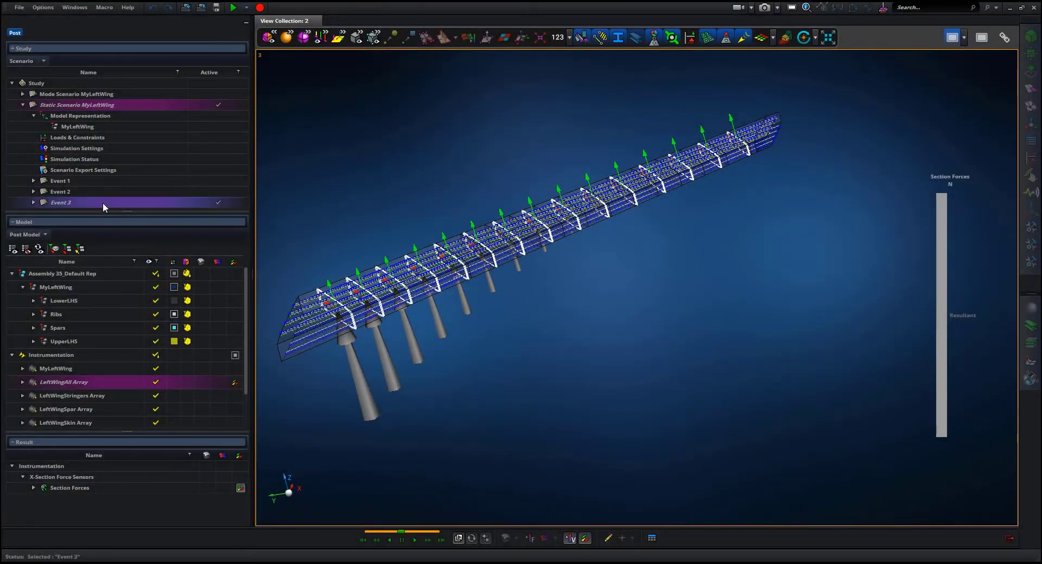
Show Event 3 in a new XY chart view with all four wing sensor arrays selected
{"action": "right_click", "coordinate": [102, 202]}
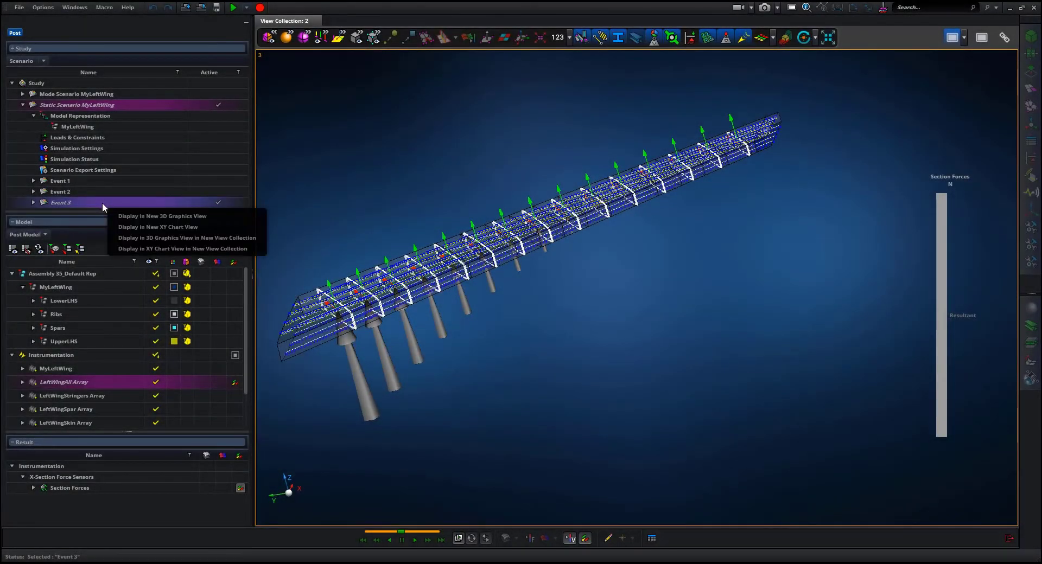
{"action": "left_click", "coordinate": [144, 224]}
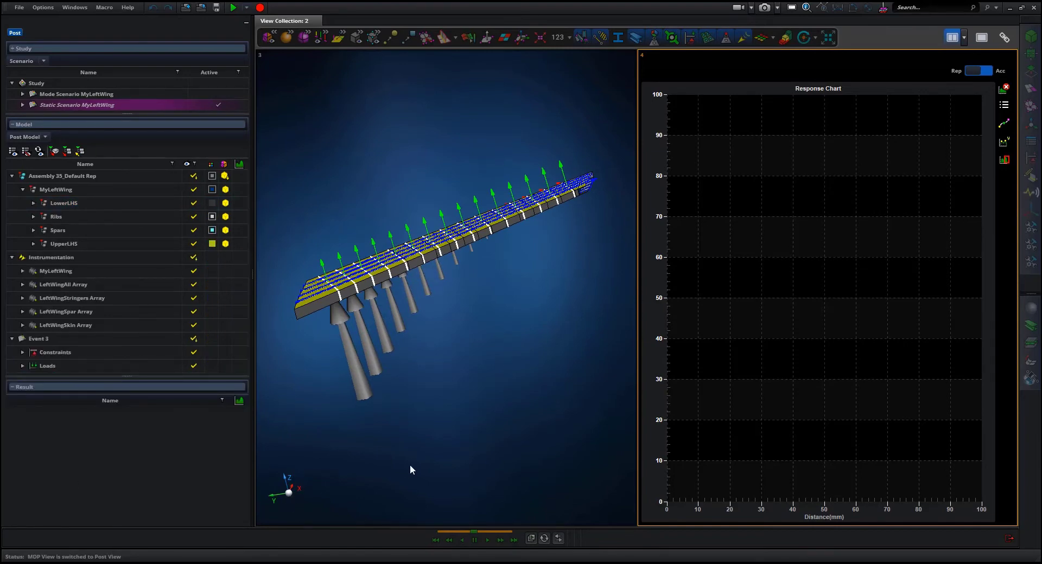
{"action": "left_click", "coordinate": [67, 286]}
{"action": "left_click", "coordinate": [64, 326], "text": "shift"}
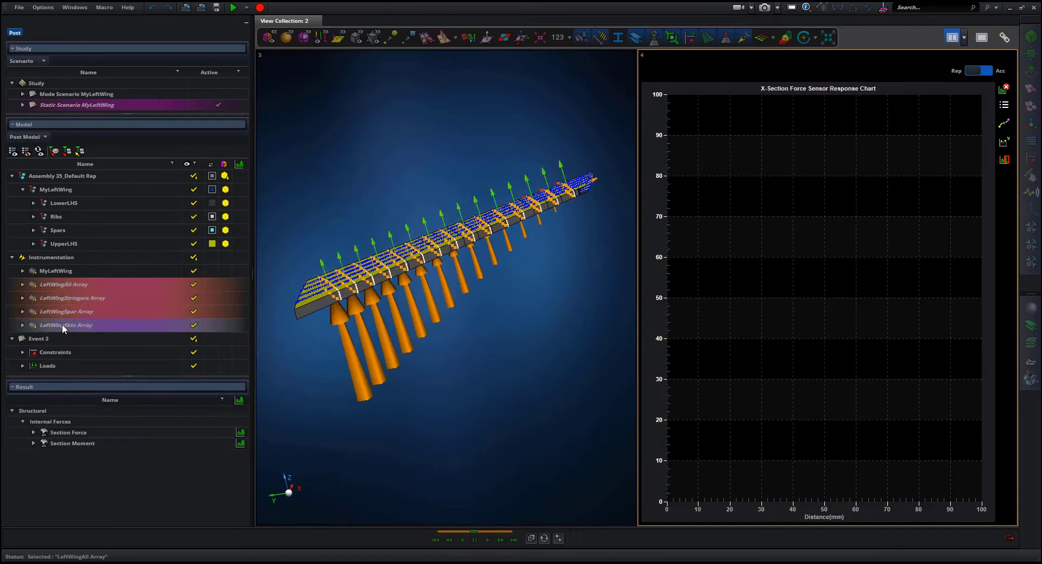
Plot the X, Y and Z section-force components and place the legend over the chart
{"action": "left_click", "coordinate": [33, 433]}
{"action": "left_click", "coordinate": [53, 443]}
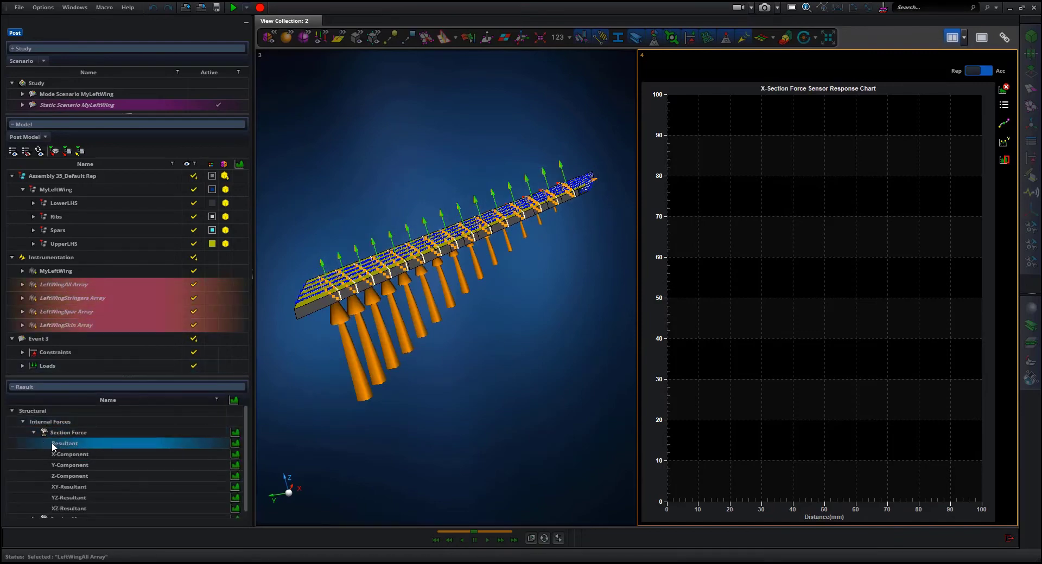
{"action": "left_click", "coordinate": [112, 455]}
{"action": "left_click", "coordinate": [236, 455]}
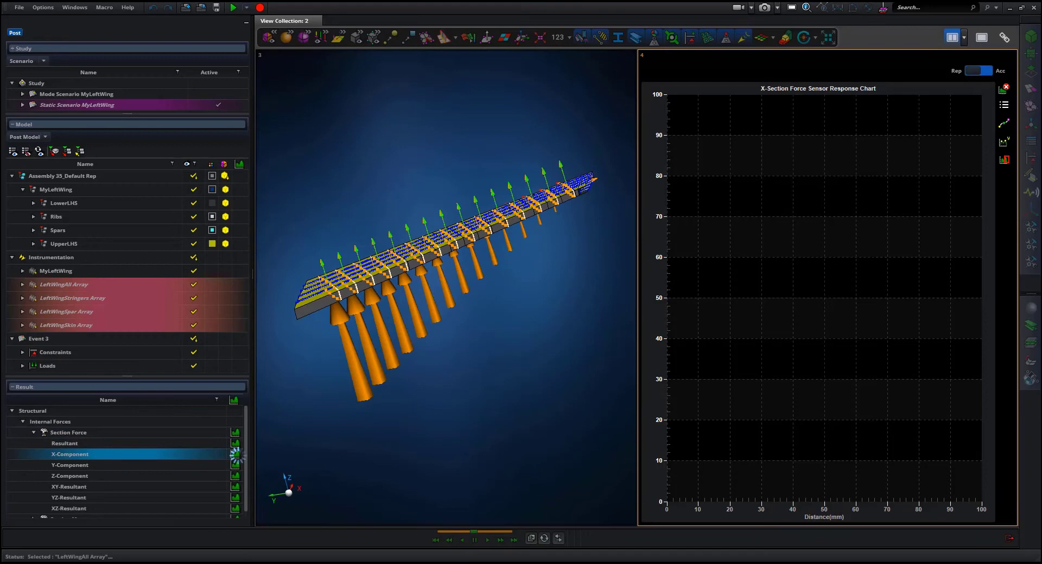
{"action": "left_click", "coordinate": [236, 464]}
{"action": "left_click", "coordinate": [235, 475]}
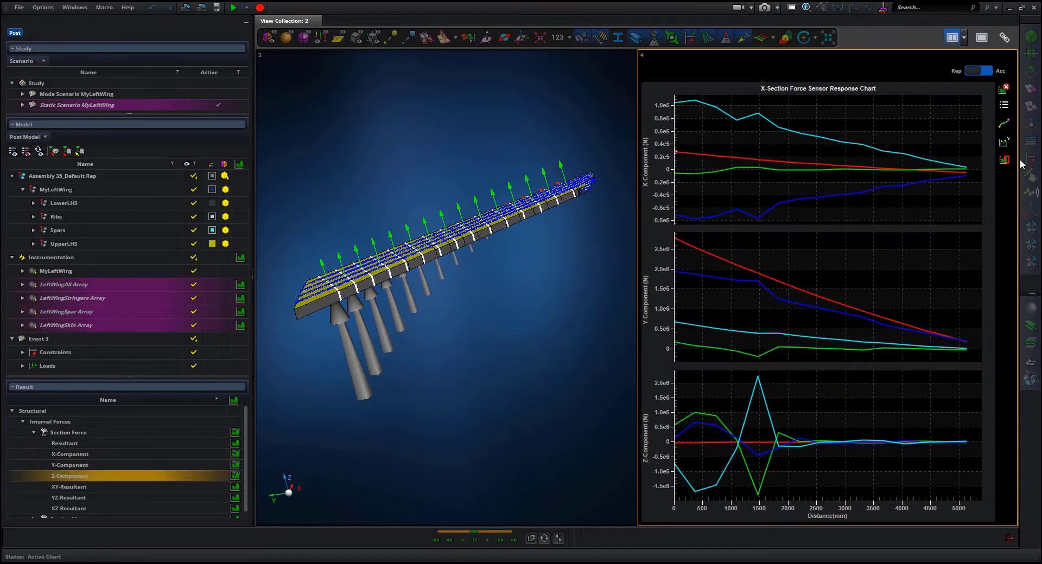
{"action": "left_click", "coordinate": [1003, 108]}
{"action": "left_click_drag", "start_coordinate": [890, 129], "coordinate": [889, 238]}
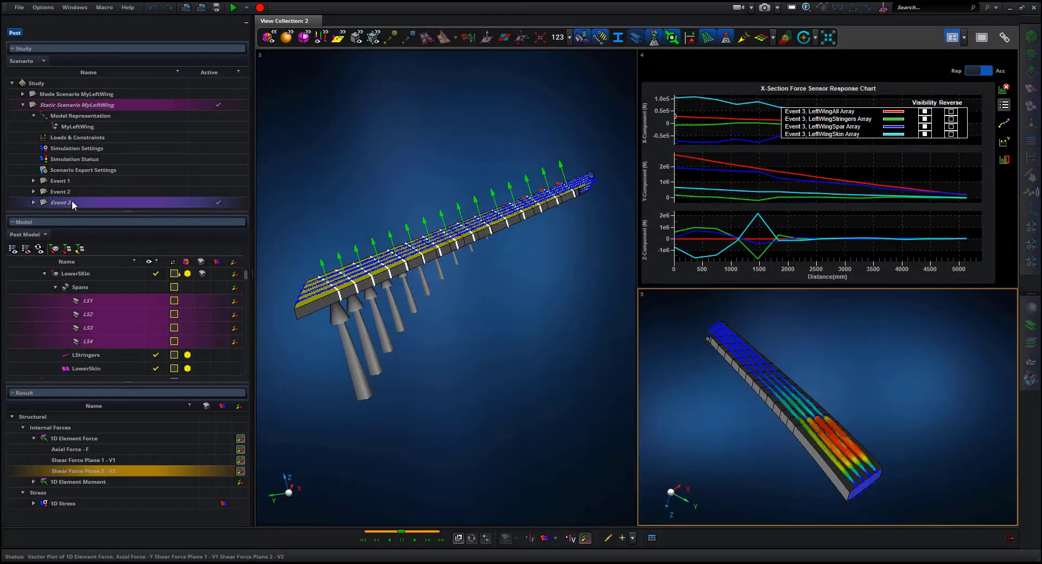
Show Event 3 in a new chart view with lower-skin spans LS1–LS4 selected
{"action": "right_click", "coordinate": [71, 200]}
{"action": "left_click", "coordinate": [127, 226]}
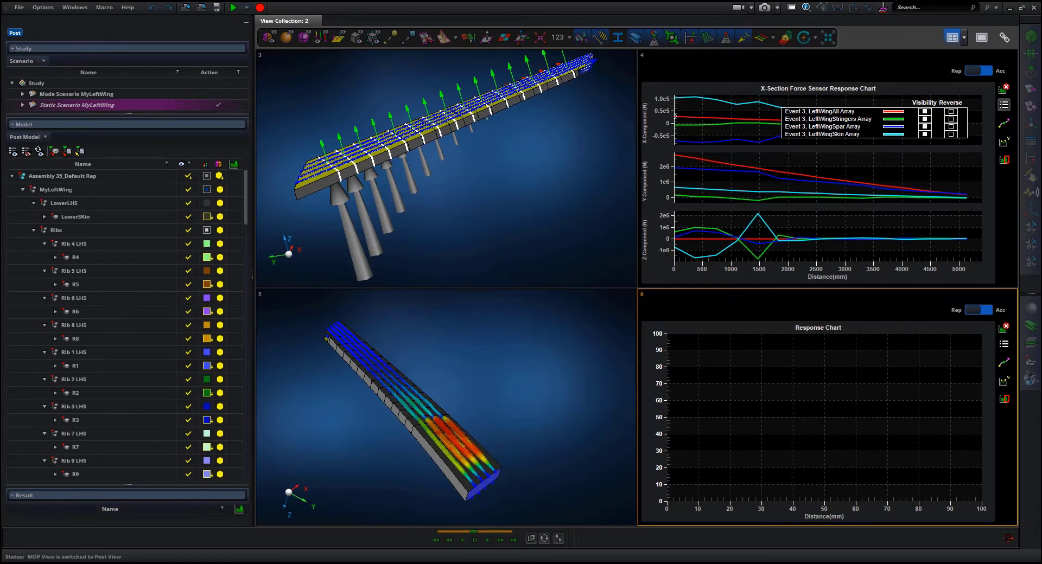
{"action": "left_click", "coordinate": [45, 218]}
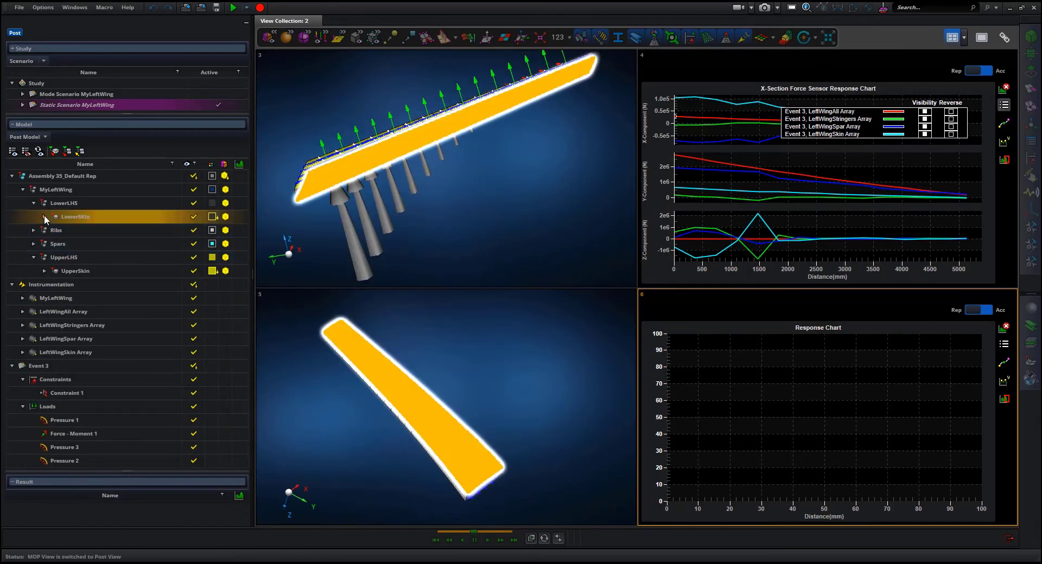
{"action": "left_click", "coordinate": [45, 217]}
{"action": "left_click", "coordinate": [89, 242]}
{"action": "left_click", "coordinate": [91, 282], "text": "shift"}
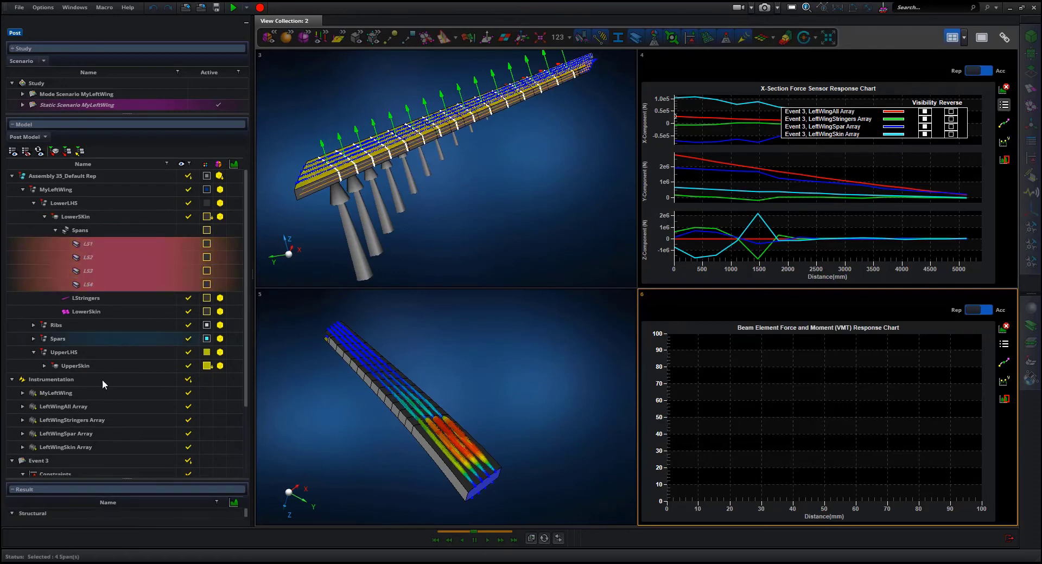
Chart Axial Force F, Shear V1 and Shear V2 for the spans in accumulate mode
{"action": "left_click_drag", "start_coordinate": [125, 478], "coordinate": [126, 403]}
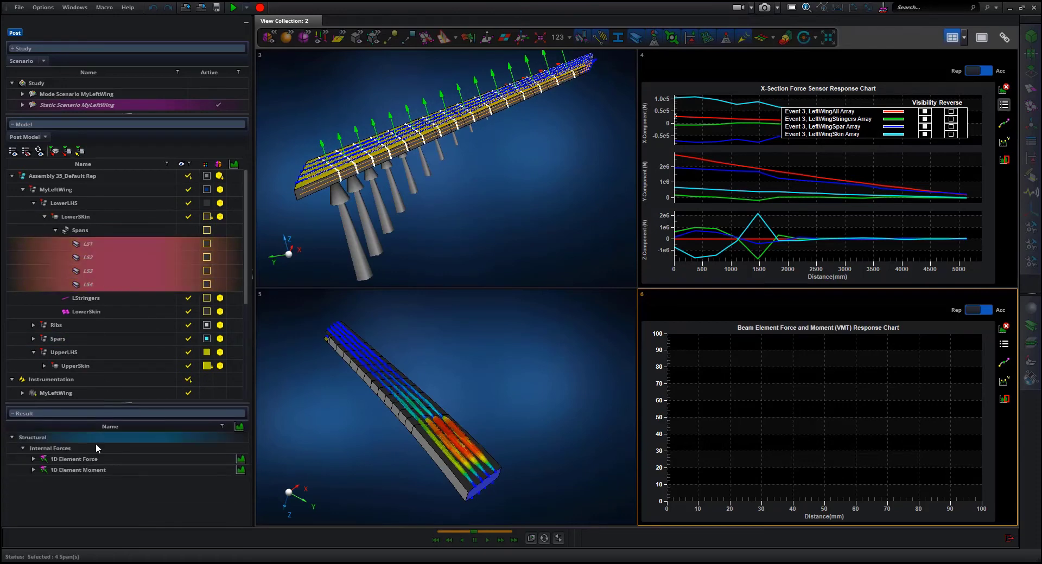
{"action": "left_click", "coordinate": [34, 459]}
{"action": "left_click", "coordinate": [241, 470]}
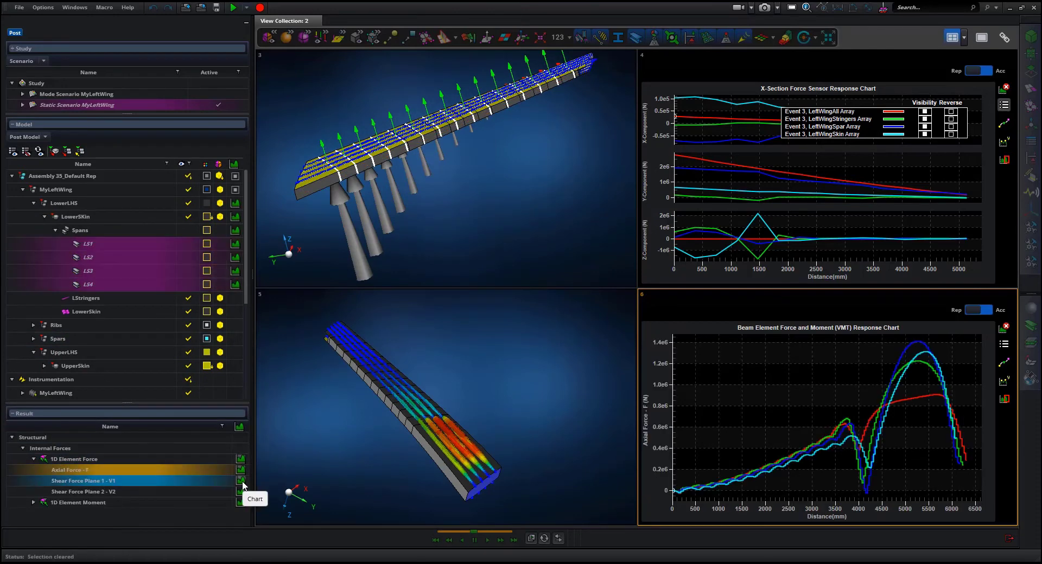
{"action": "left_click", "coordinate": [241, 481]}
{"action": "left_click", "coordinate": [240, 491]}
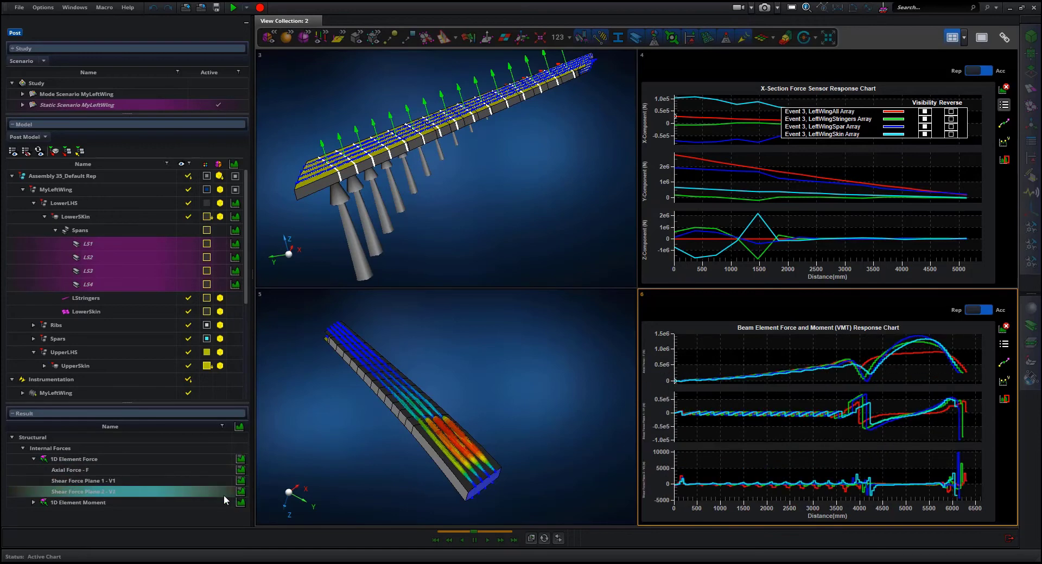
{"action": "left_click", "coordinate": [986, 311]}
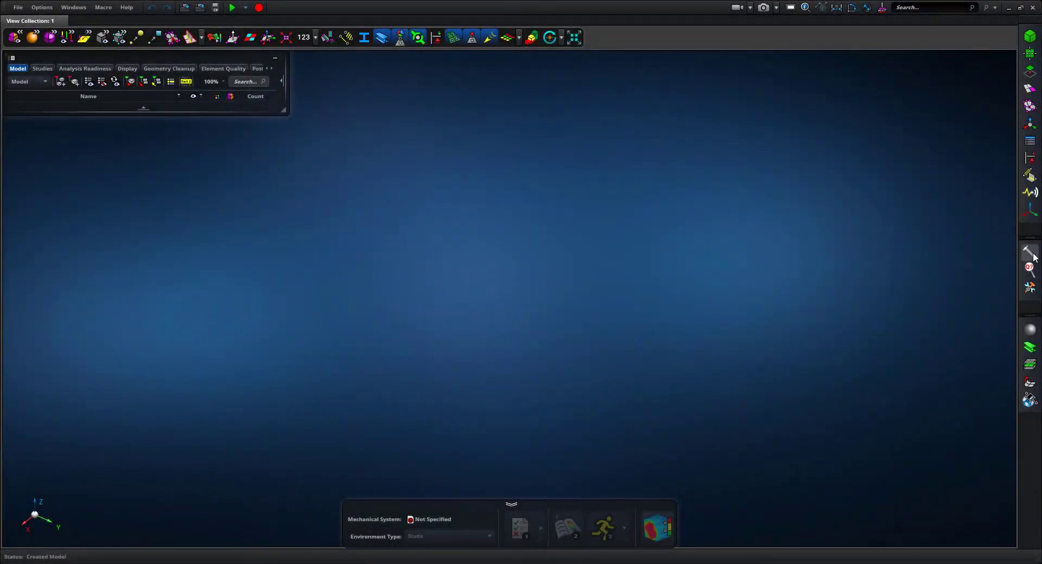
Preview the Hole to Hole and Spider Fasteners tools from Fastener Tools
{"action": "left_click", "coordinate": [1034, 257]}
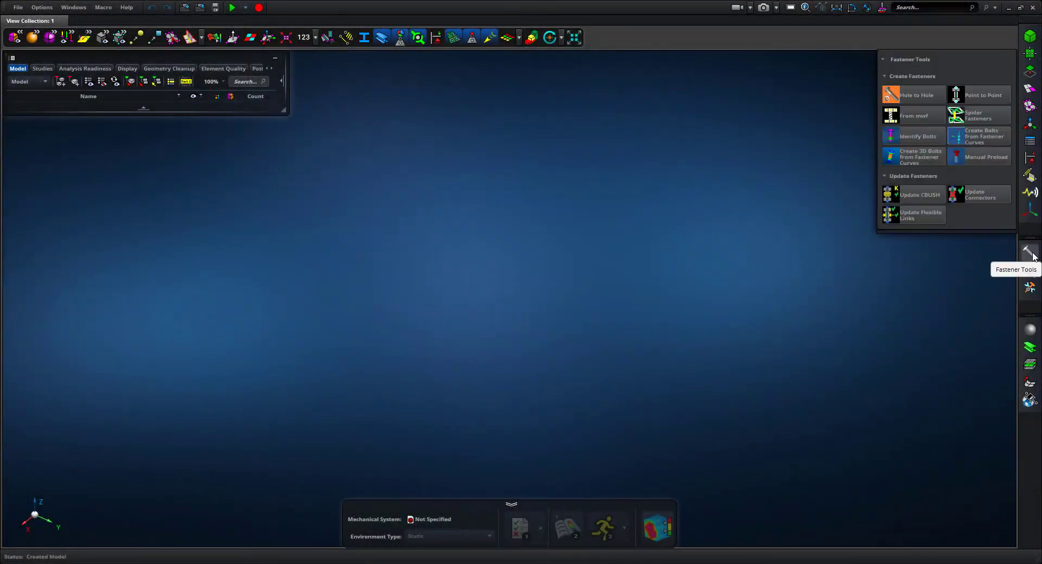
{"action": "left_click", "coordinate": [917, 96]}
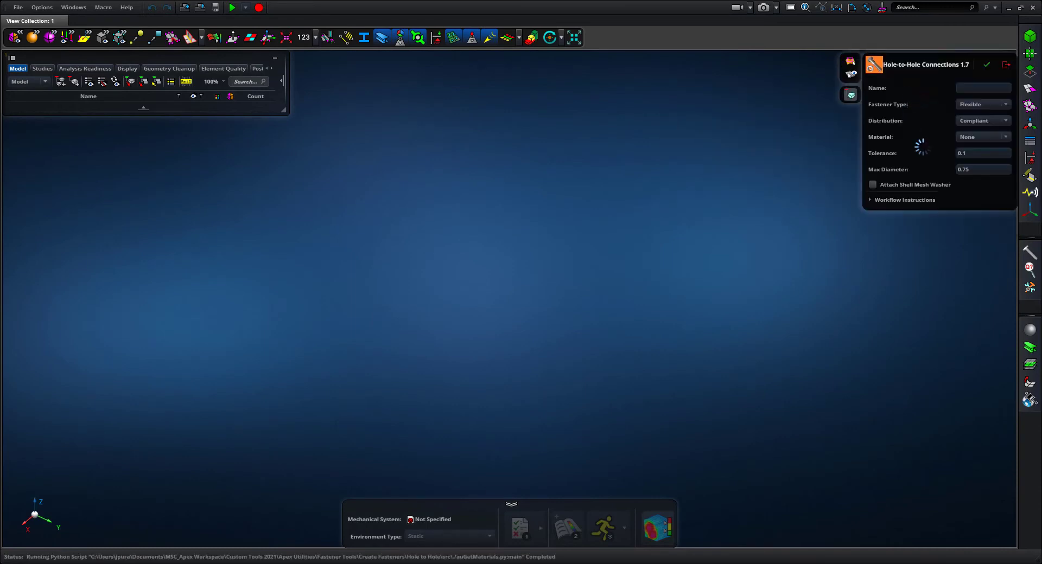
{"action": "left_click", "coordinate": [1004, 66]}
{"action": "left_click", "coordinate": [1027, 250]}
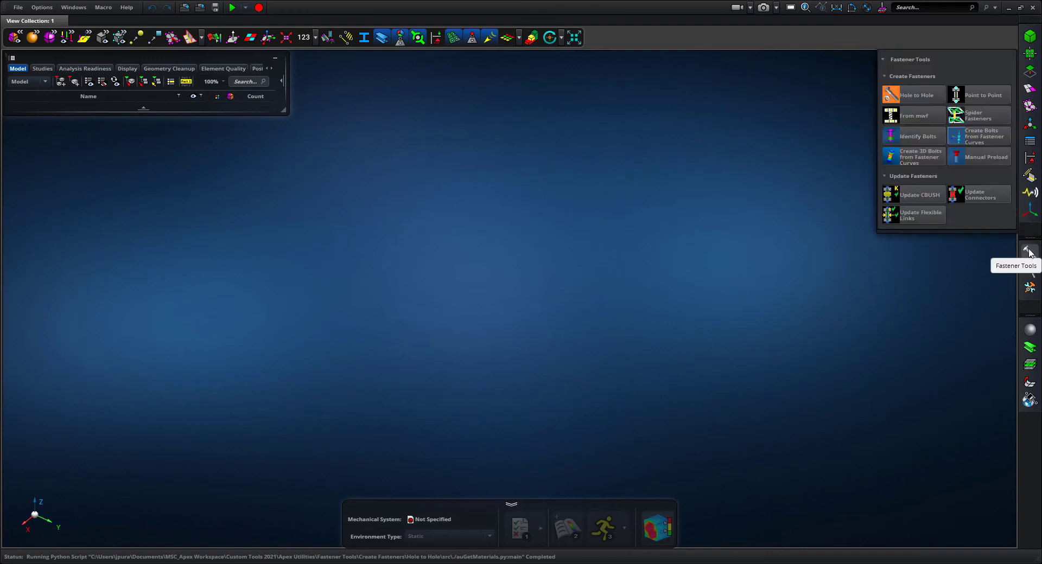
{"action": "left_click", "coordinate": [997, 117]}
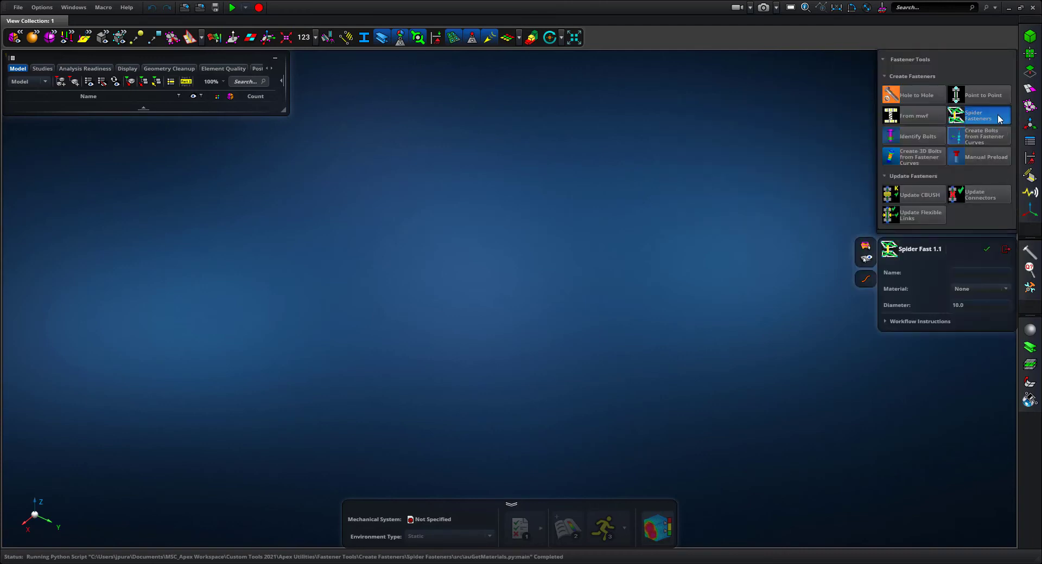
{"action": "left_click", "coordinate": [1004, 250]}
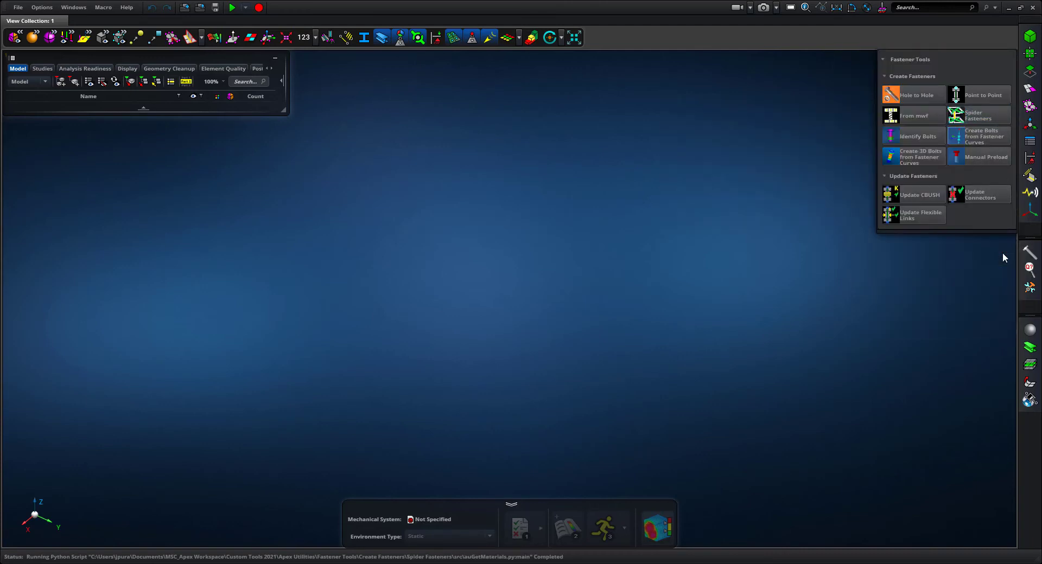
Open Query Tools and read the Mass Properties of solids help page
{"action": "left_click", "coordinate": [1029, 267]}
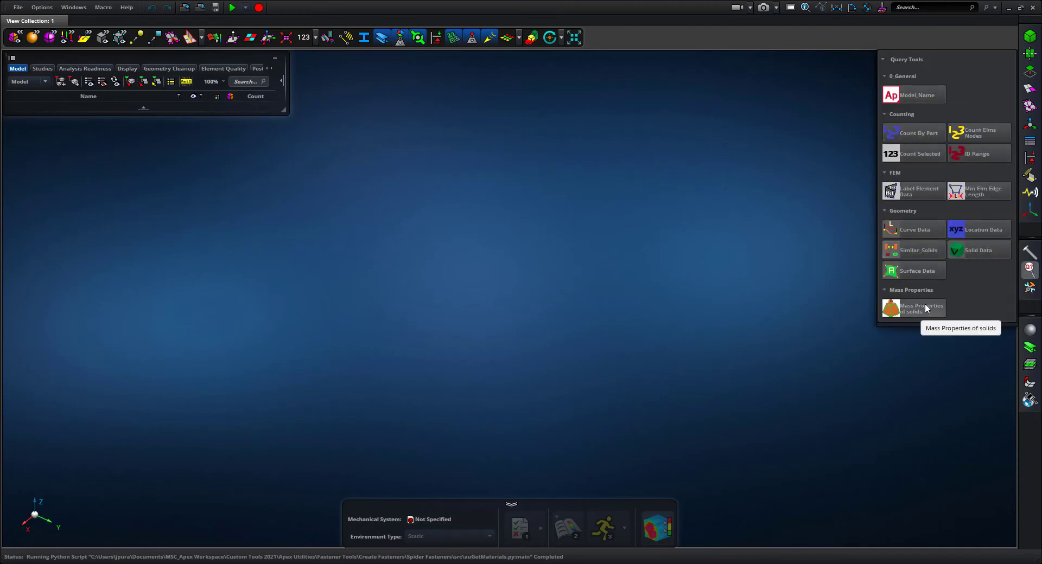
{"action": "mouse_move", "coordinate": [923, 309]}
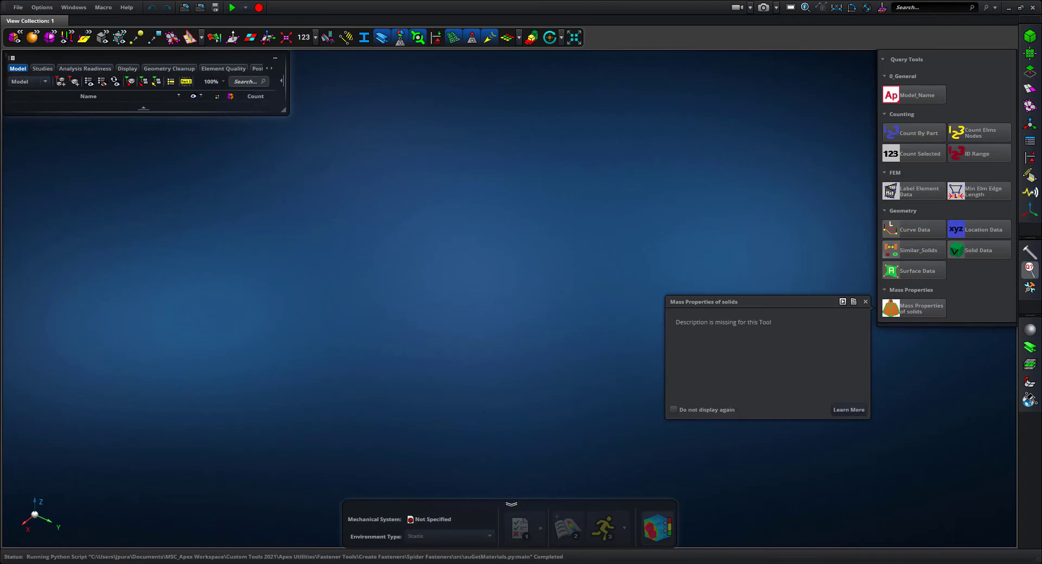
{"action": "left_click", "coordinate": [848, 410]}
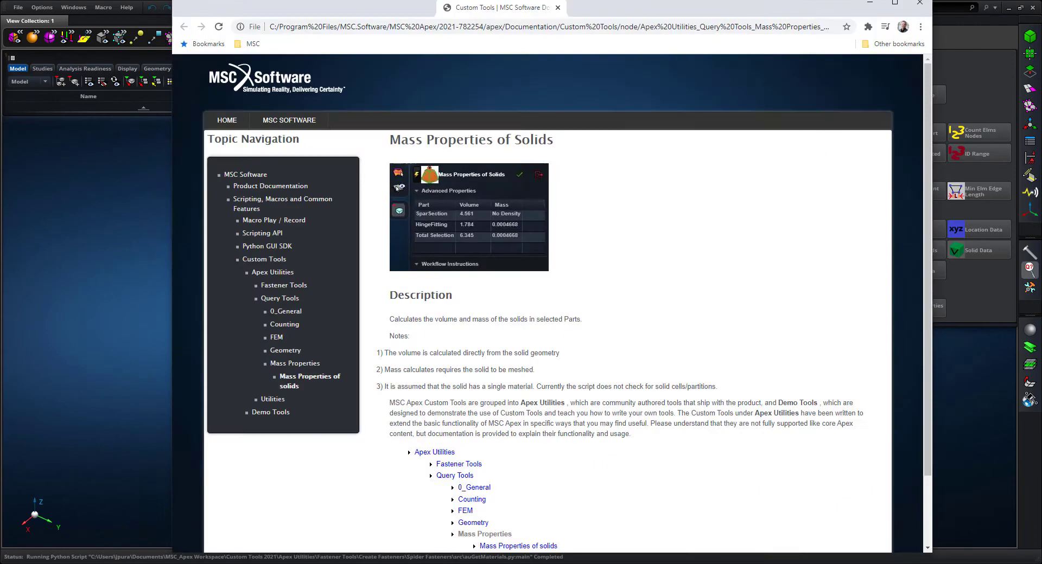
{"action": "scroll", "coordinate": [646, 299], "scroll_direction": "down", "scroll_amount": 1}
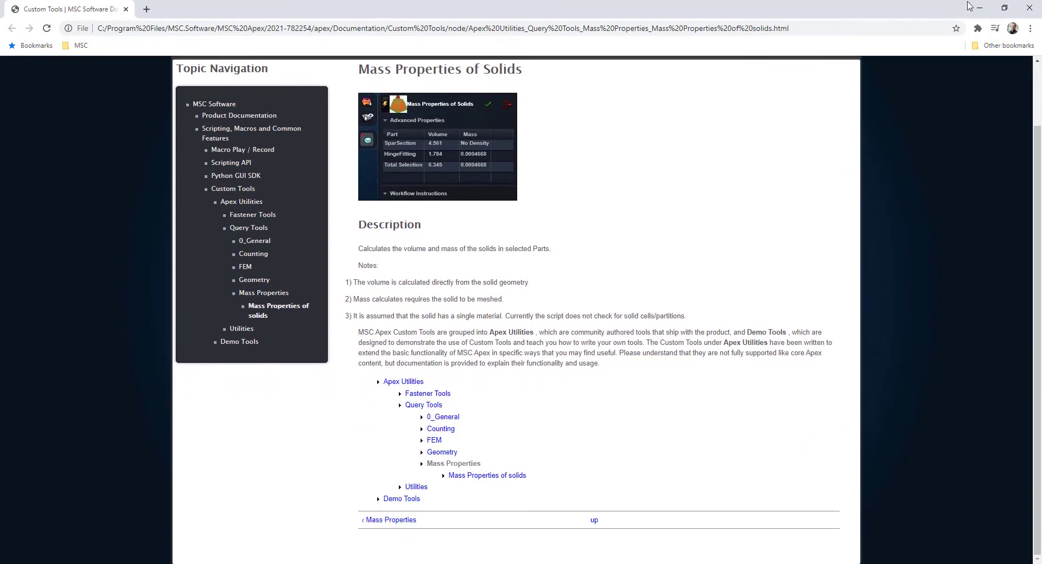
{"action": "left_click", "coordinate": [978, 8]}
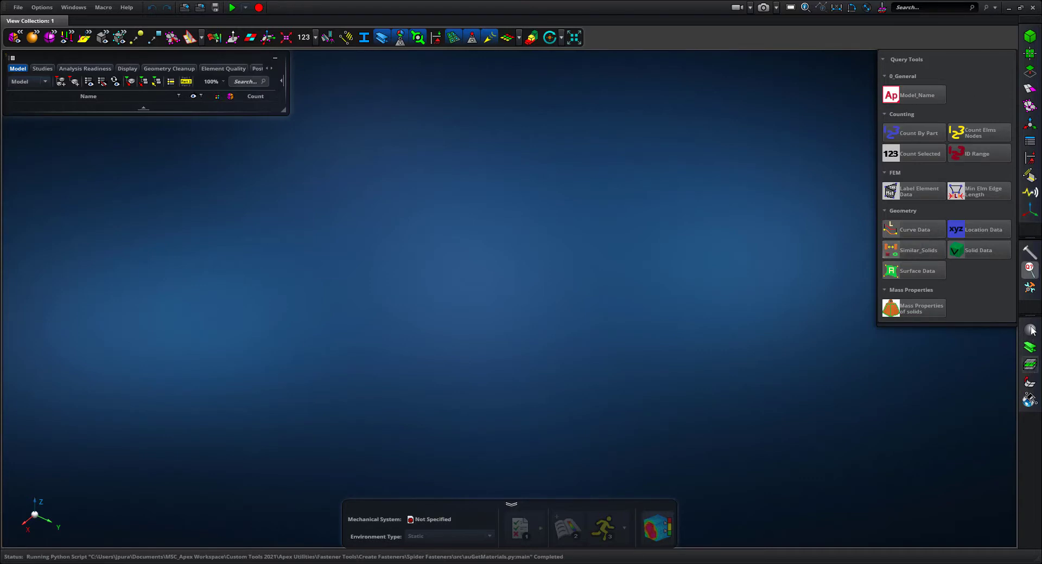
Preview the Nastran bdf material import tool in Utilities
{"action": "left_click", "coordinate": [1030, 288]}
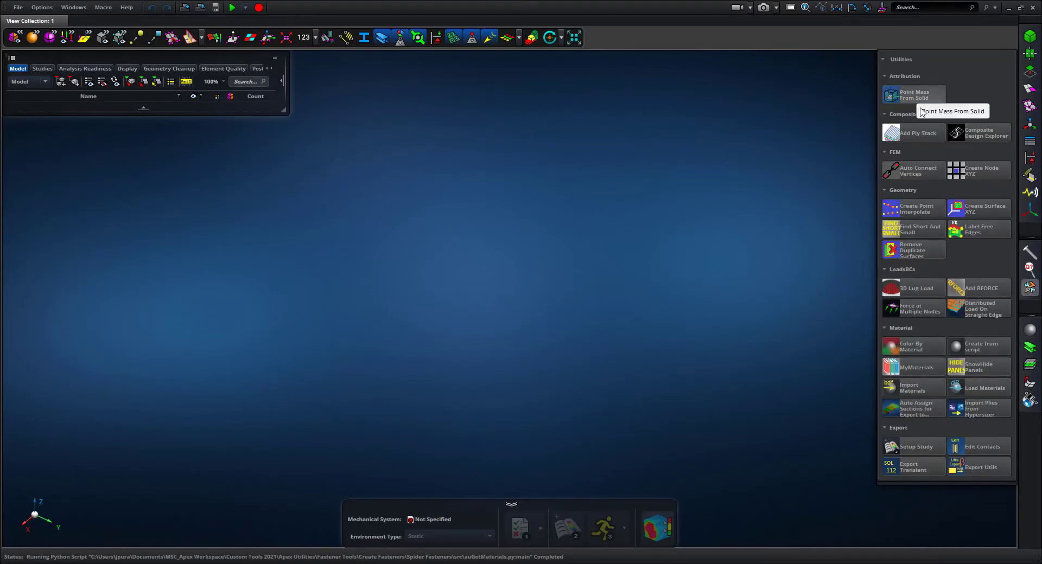
{"action": "left_click", "coordinate": [923, 390]}
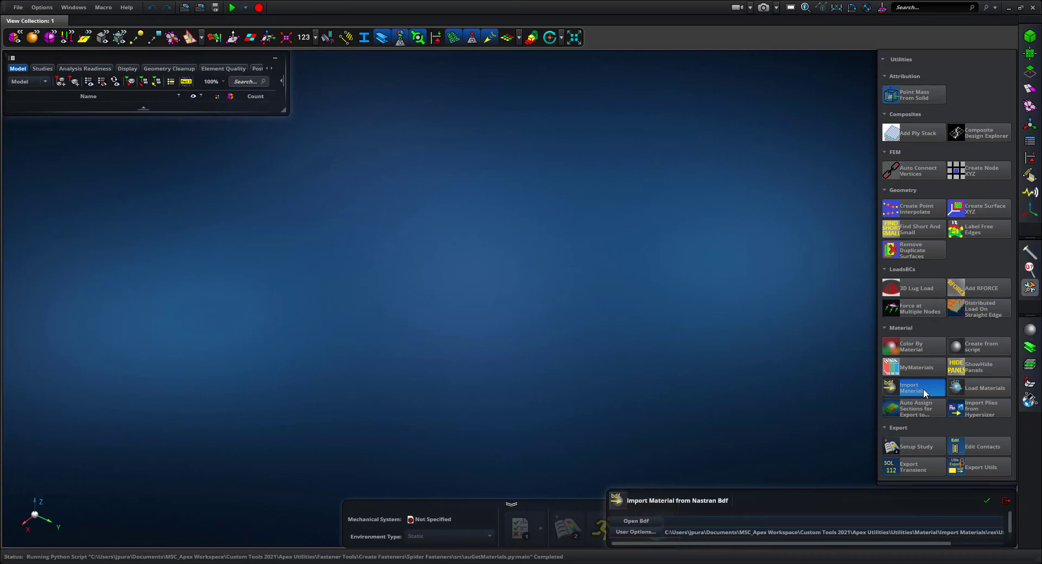
{"action": "left_click", "coordinate": [1007, 501]}
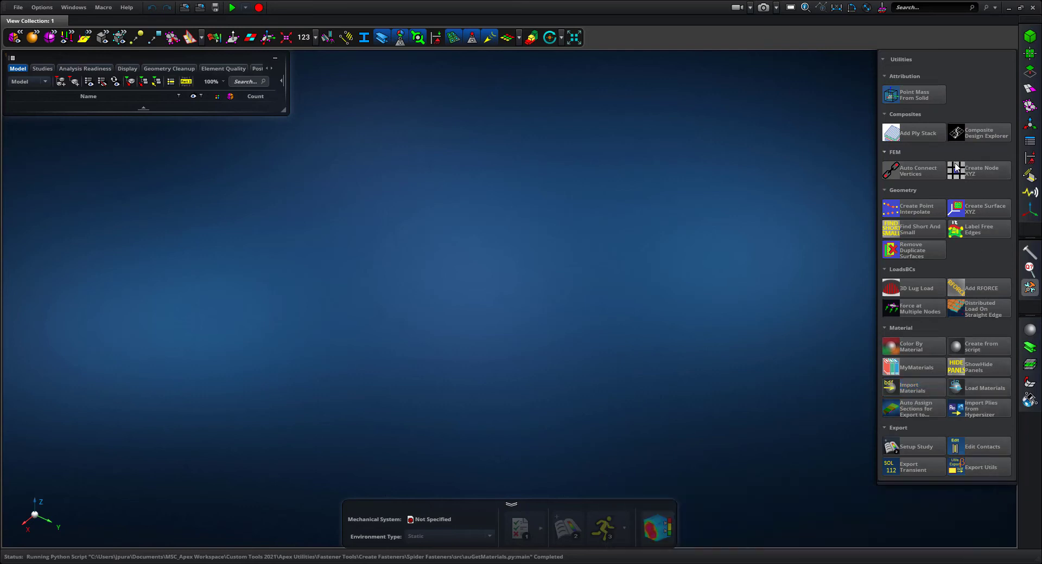
Run the myMaterials-interactive.py script and verify Aluminum, Steel and Titanium in the Materials list
{"action": "left_click", "coordinate": [1001, 352]}
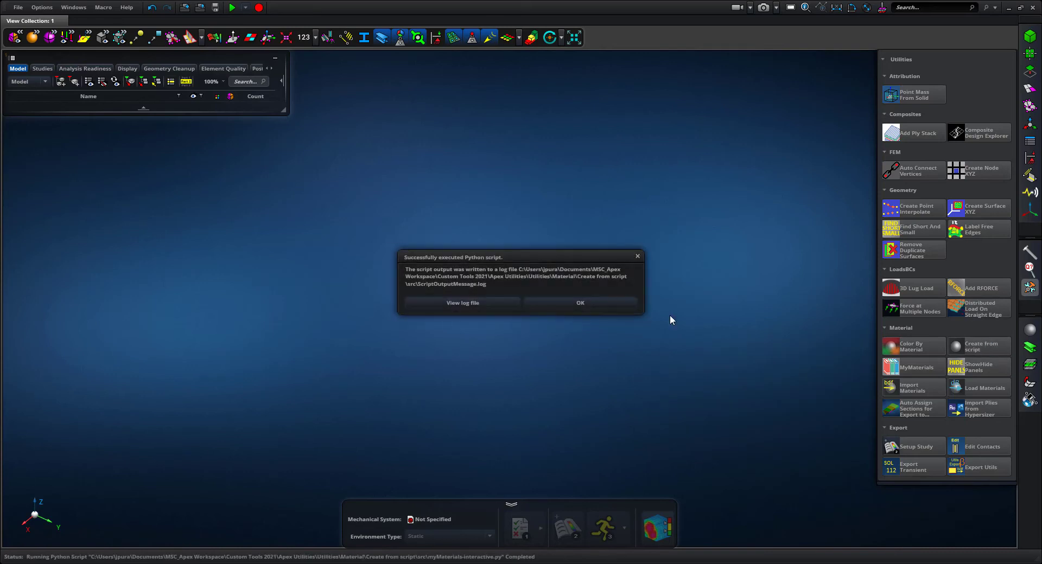
{"action": "left_click", "coordinate": [576, 309]}
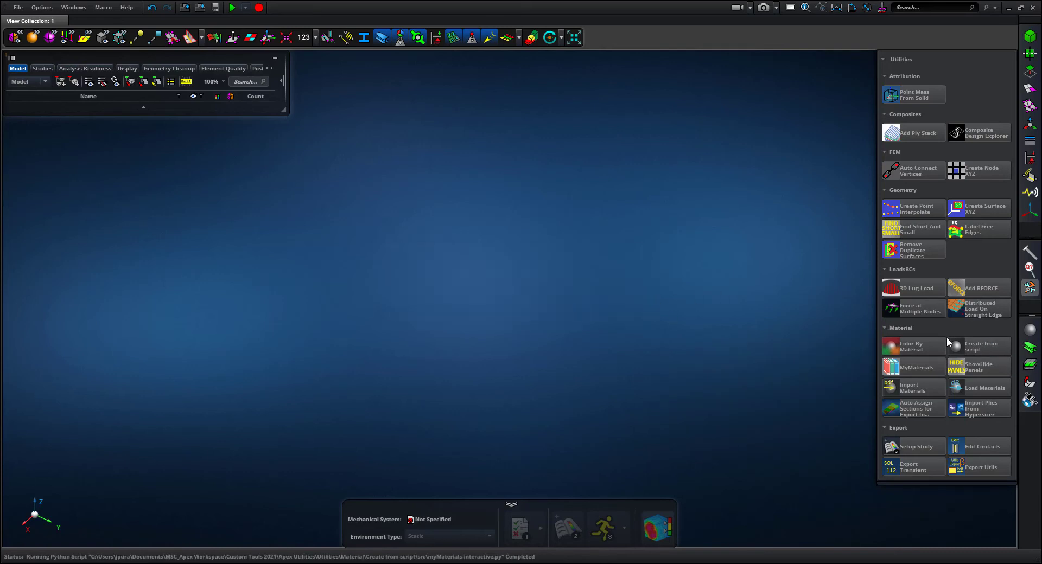
{"action": "left_click", "coordinate": [1029, 330]}
{"action": "scroll", "coordinate": [757, 114], "scroll_direction": "up", "scroll_amount": 3}
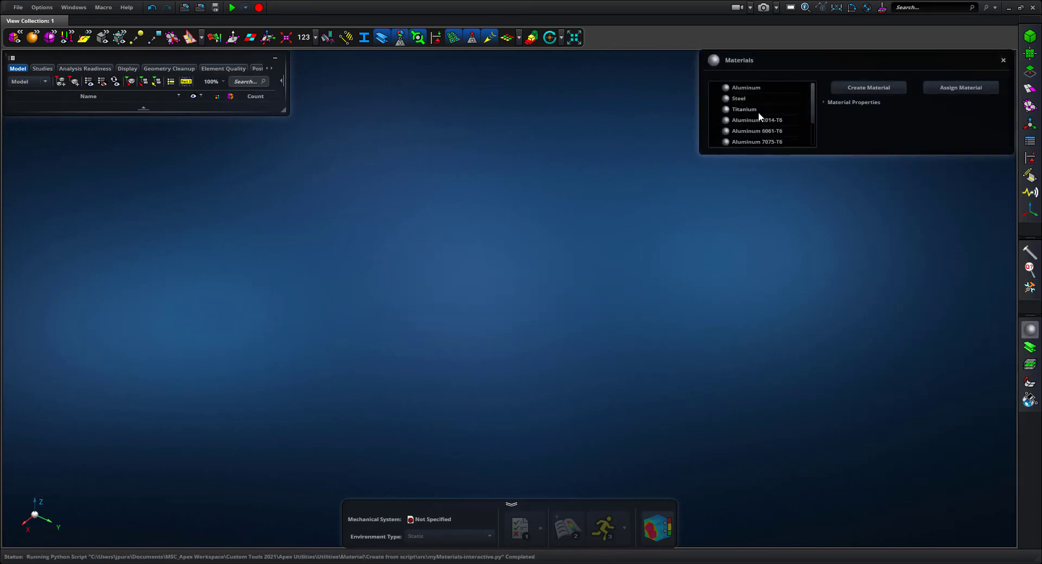
{"action": "scroll", "coordinate": [757, 111], "scroll_direction": "down", "scroll_amount": 3}
{"action": "left_click", "coordinate": [1003, 61]}
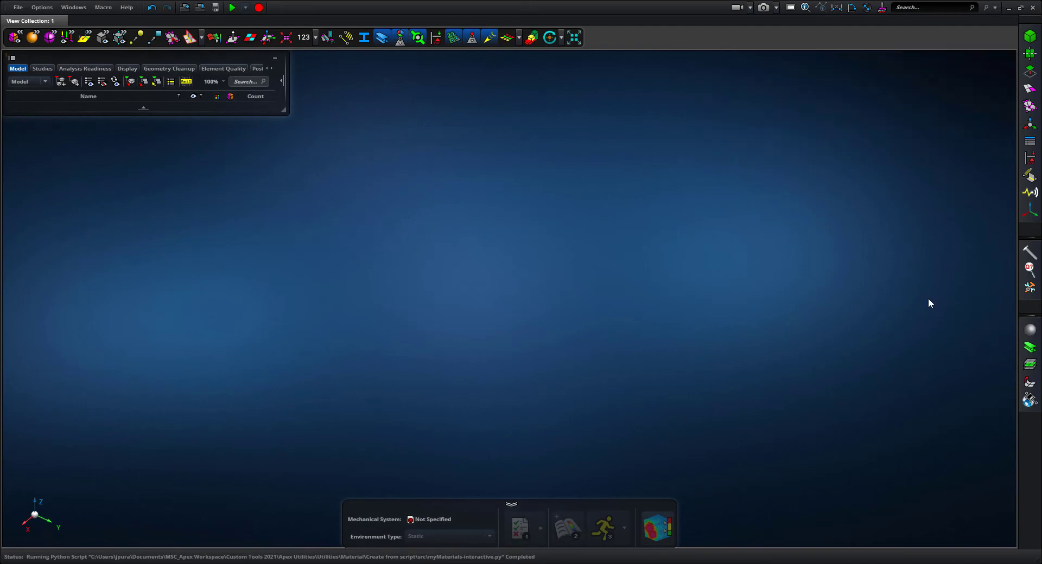
{"action": "left_click", "coordinate": [1030, 289]}
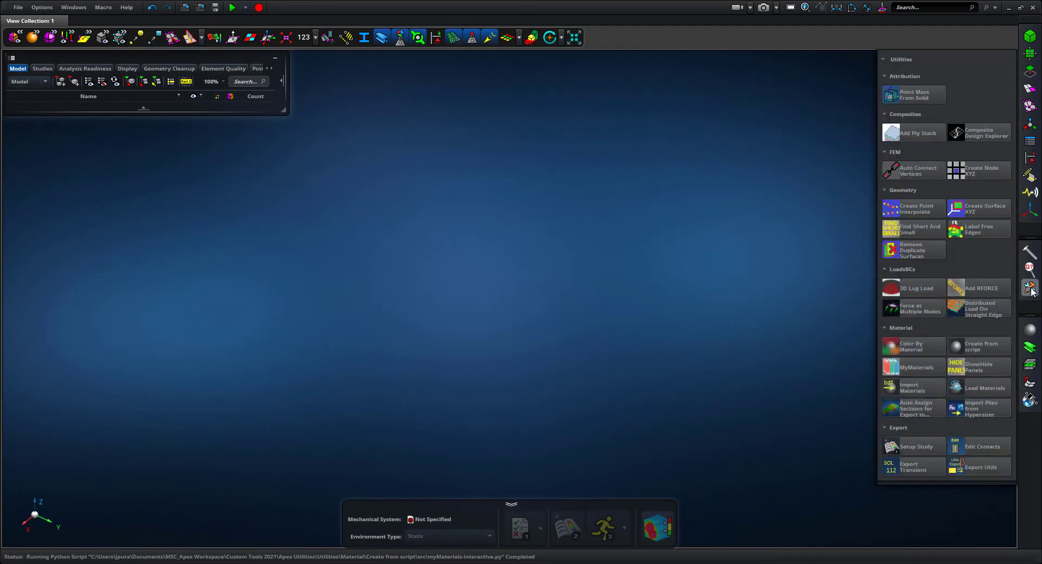
Run Create Surface XYZ with XY-plane defaults to make a 1.0 × 1.0 surface
{"action": "left_click", "coordinate": [978, 206]}
{"action": "left_click", "coordinate": [983, 500]}
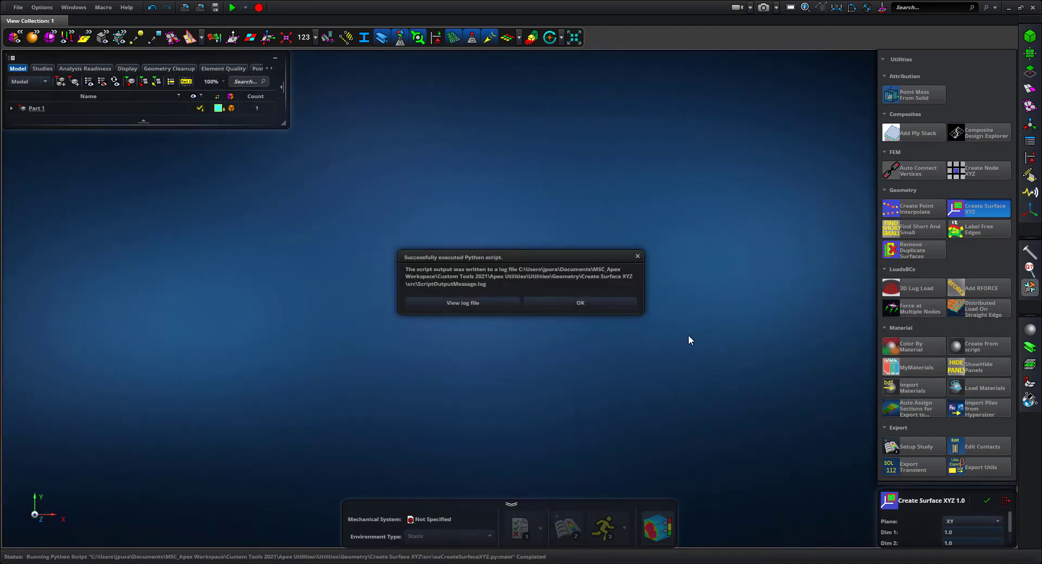
{"action": "left_click", "coordinate": [595, 307]}
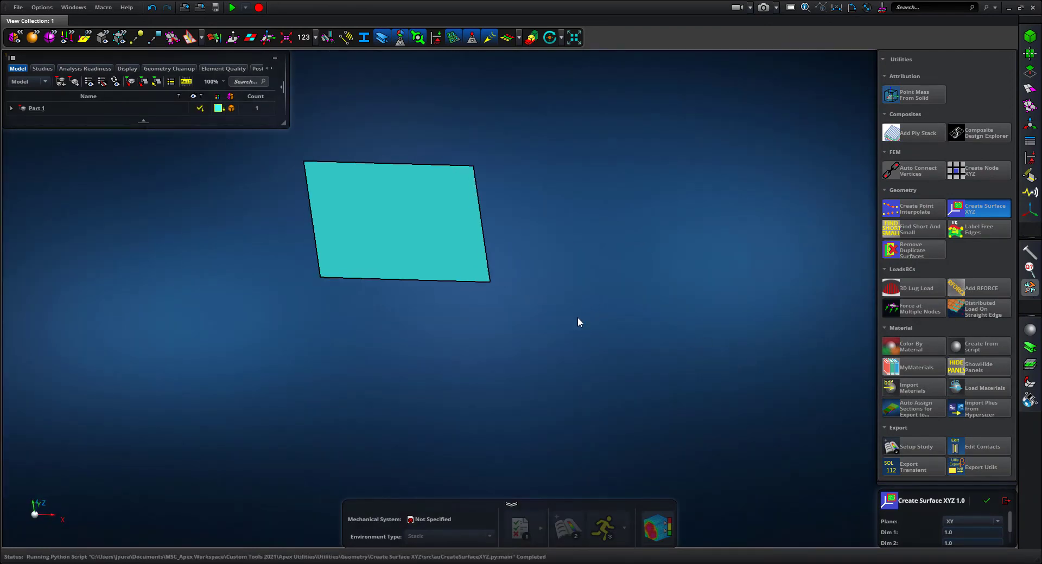
{"action": "left_click", "coordinate": [1005, 500]}
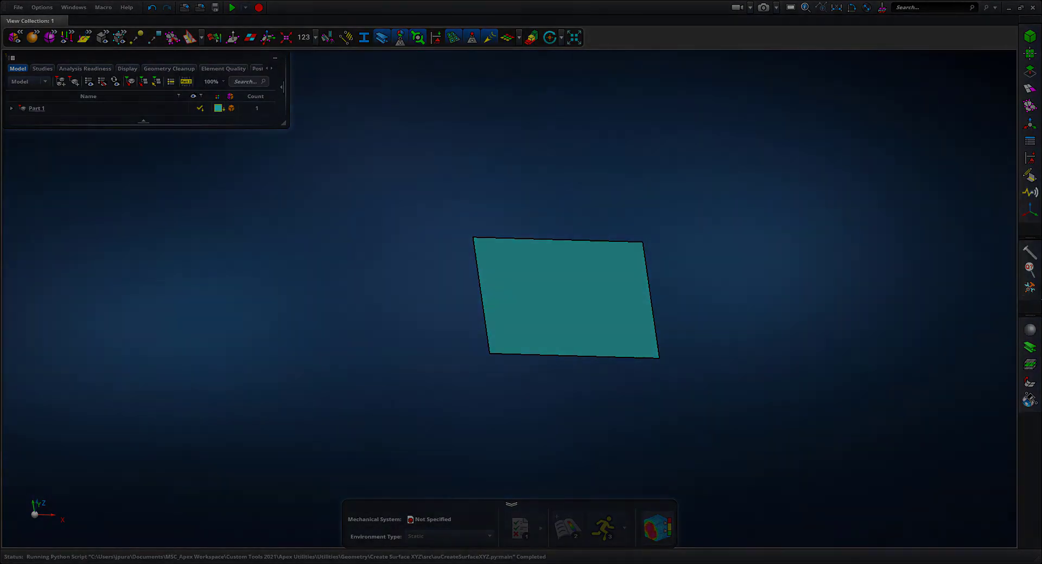